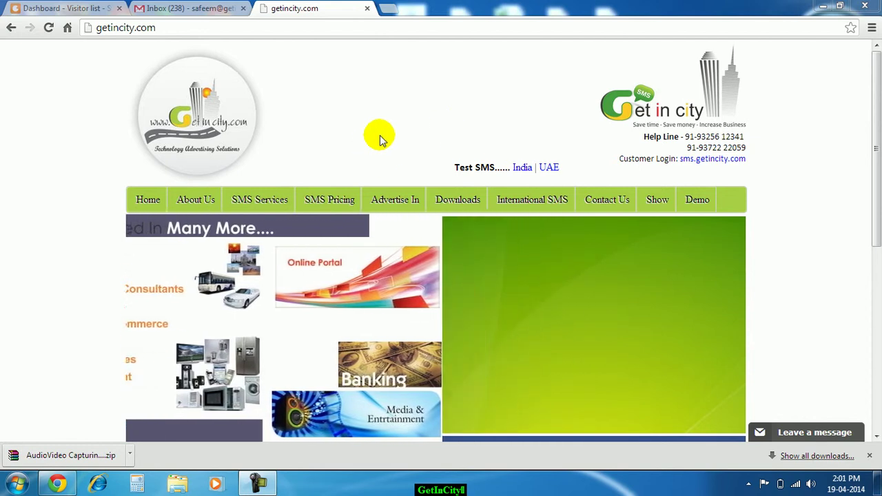
# - Open the Start menu to launch Excel 2007 while GetInCity stays open in Chrome
pyautogui.click(15, 486)
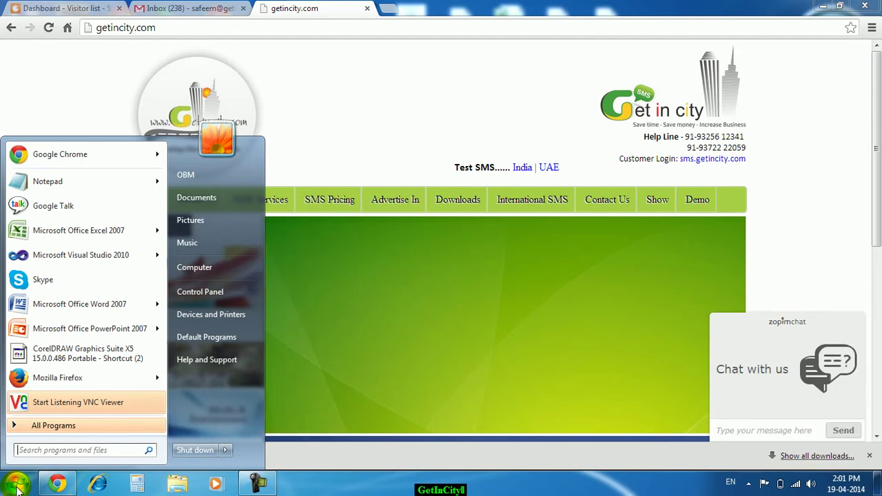
# - Launch Excel 2007, accept the proxy prompt, and add an autofitted 'Mobile No' header in A1
pyautogui.click(77, 237)
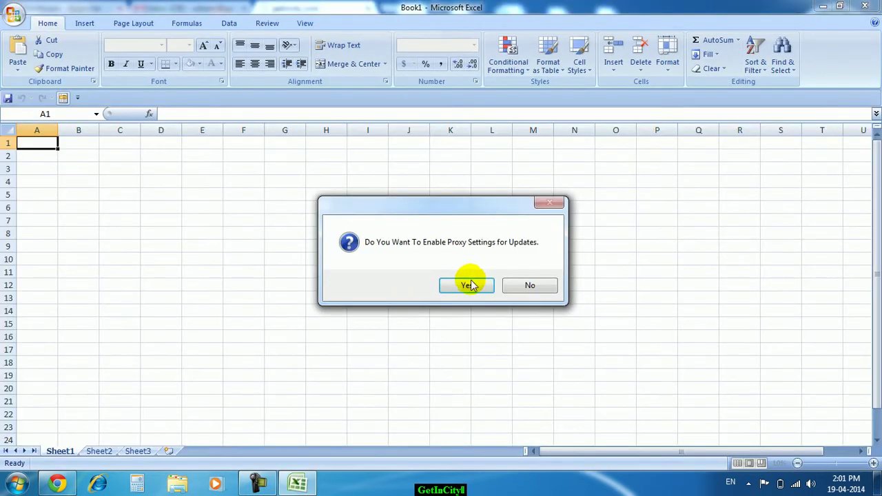
pyautogui.click(485, 288)
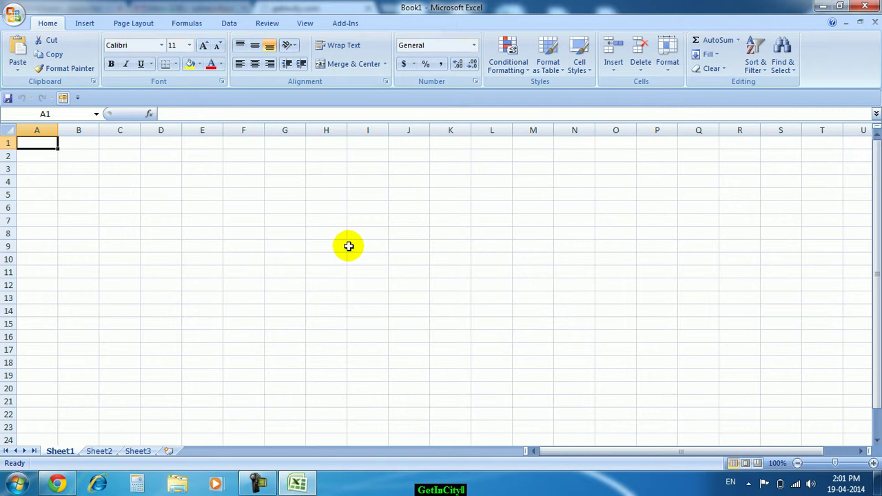
pyautogui.write('Mobile No')
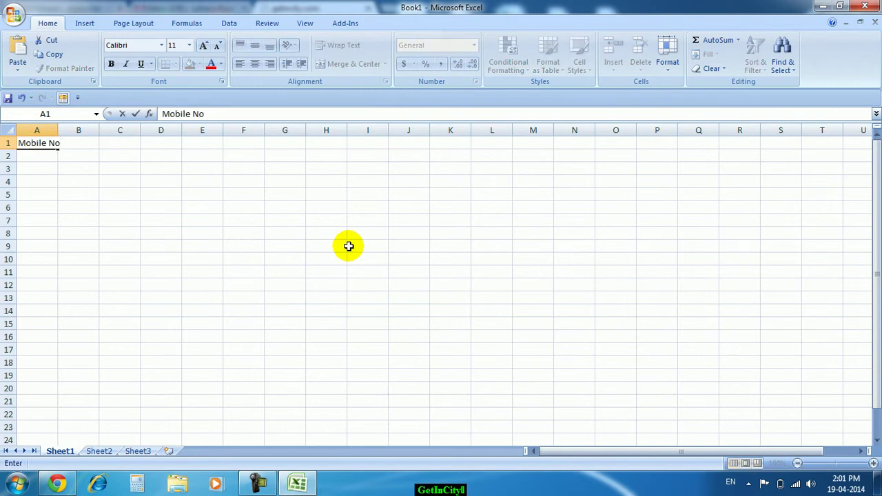
pyautogui.press('Return')
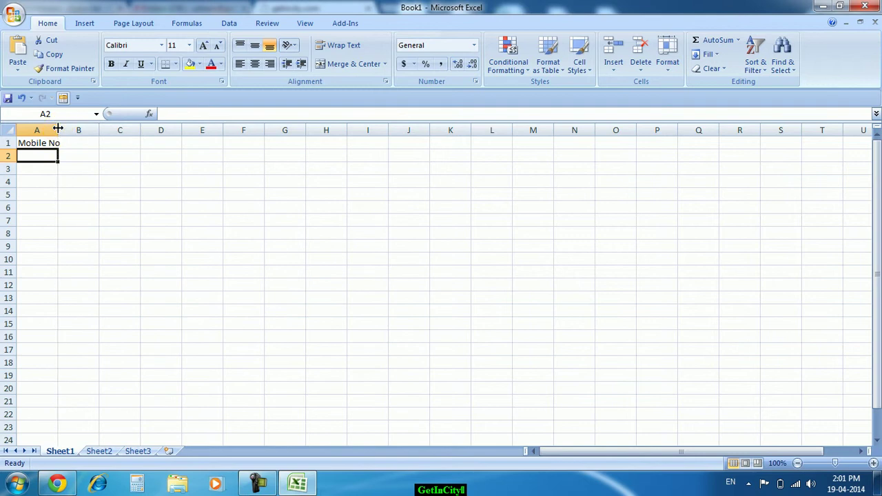
pyautogui.doubleClick(58, 128)
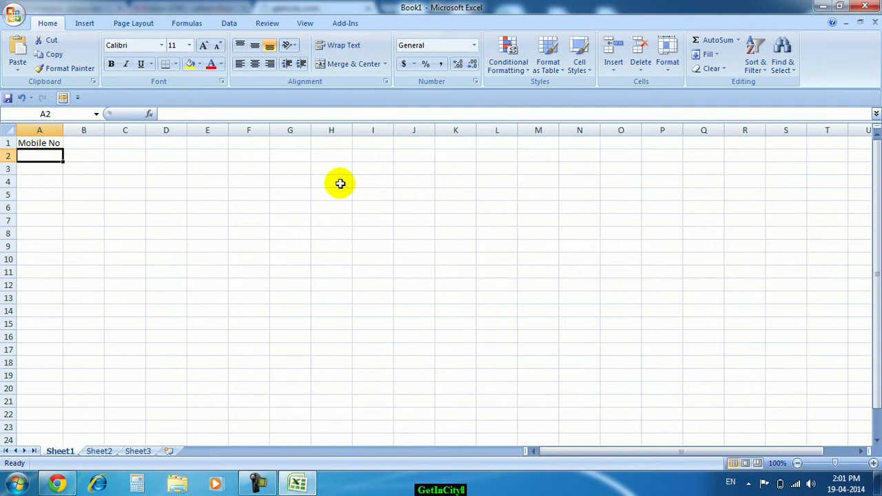
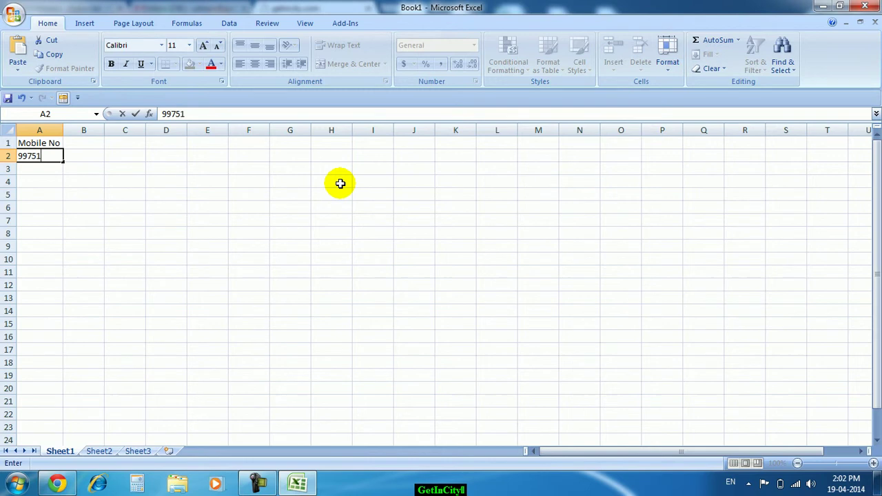
# - Enter three mobile numbers in cells A2 to A4
pyautogui.press('Return')
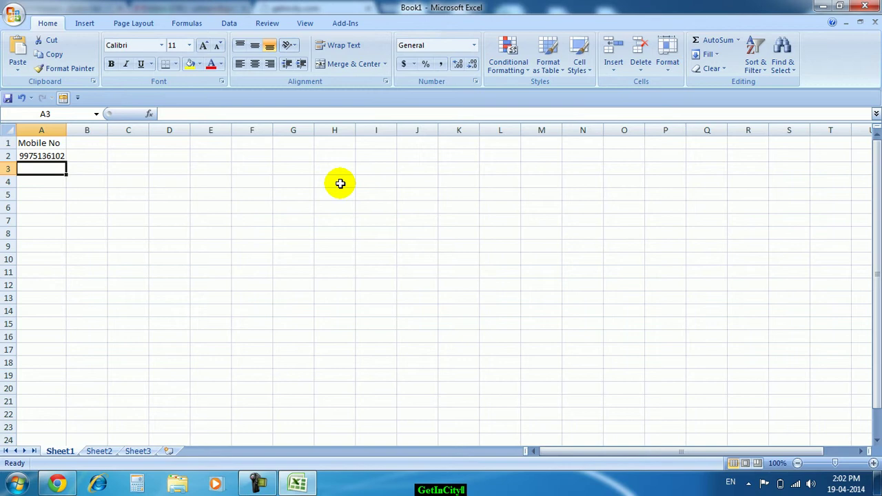
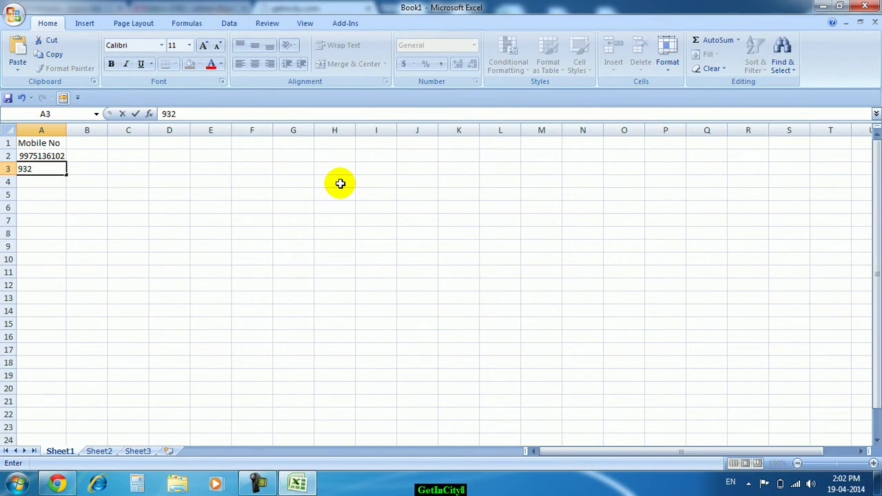
pyautogui.press('Return')
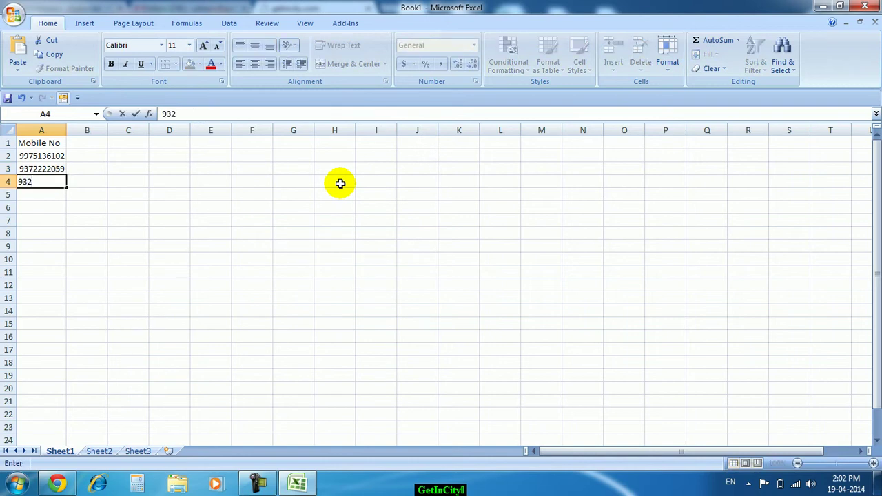
pyautogui.press('Return')
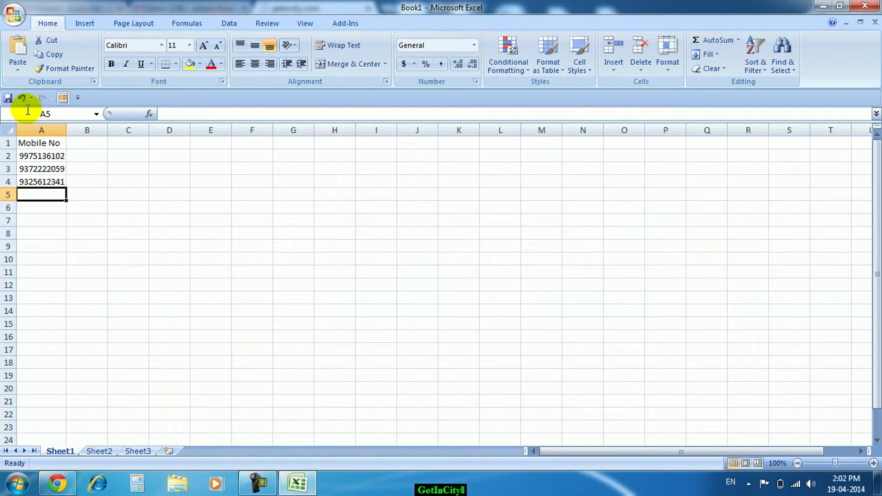
# - Begin Save As with CSV (Comma delimited) format, targeting the data folder on drive E
pyautogui.click(13, 19)
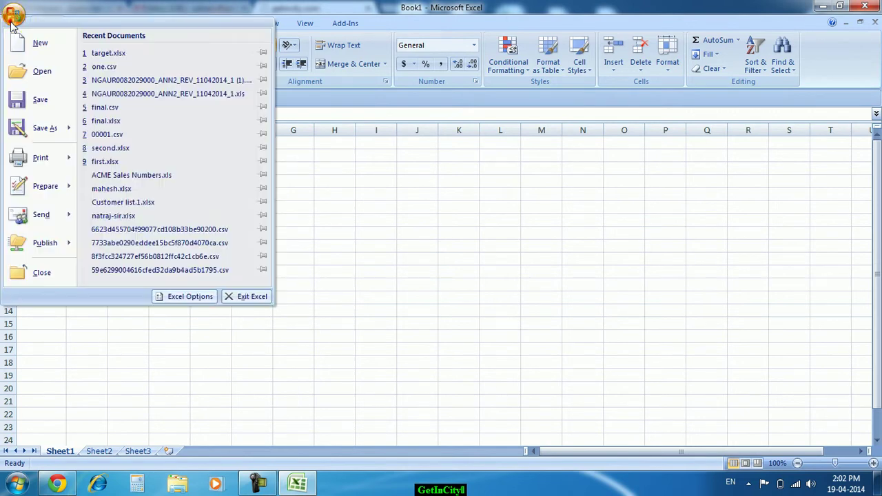
pyautogui.click(35, 129)
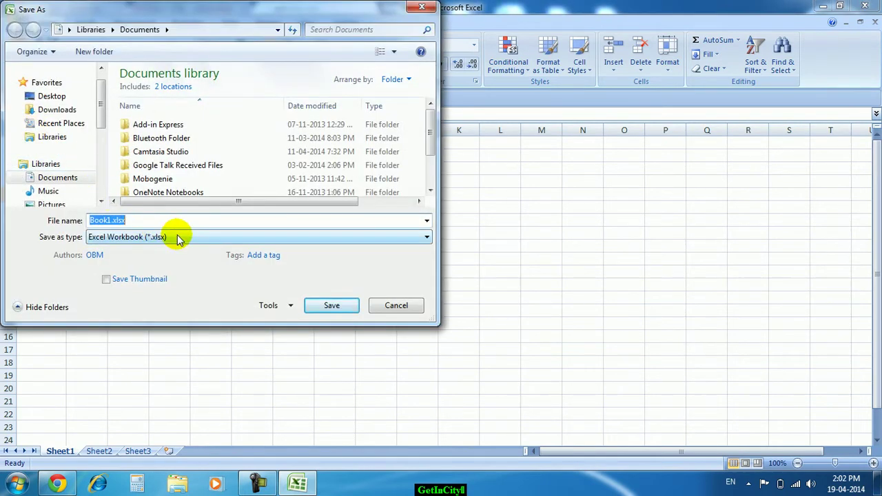
pyautogui.click(108, 241)
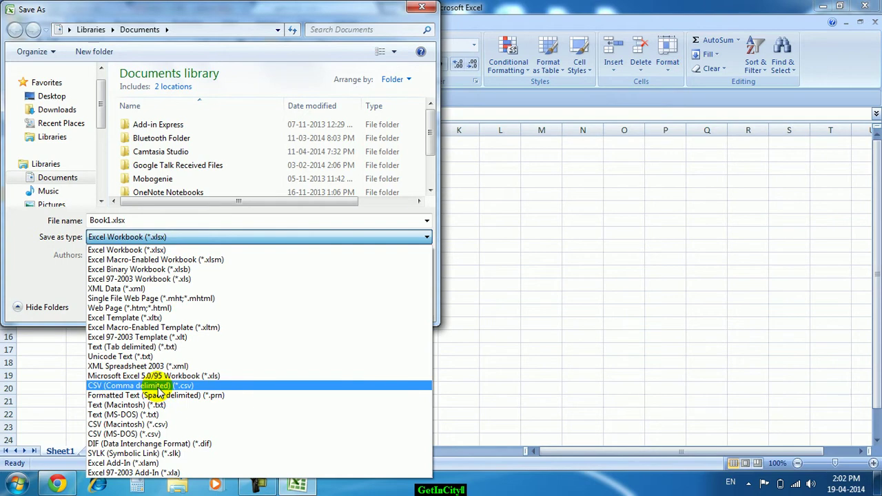
pyautogui.click(183, 386)
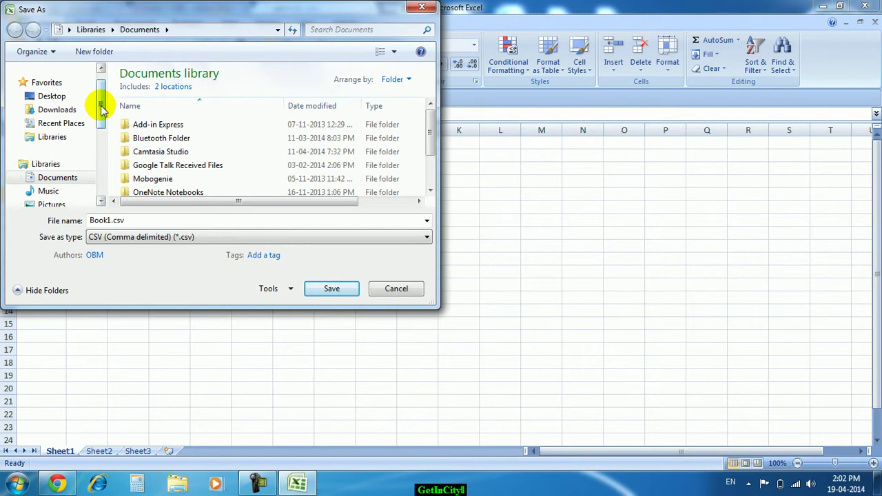
pyautogui.moveTo(100, 110); pyautogui.dragTo(109, 160)
pyautogui.click(89, 177)
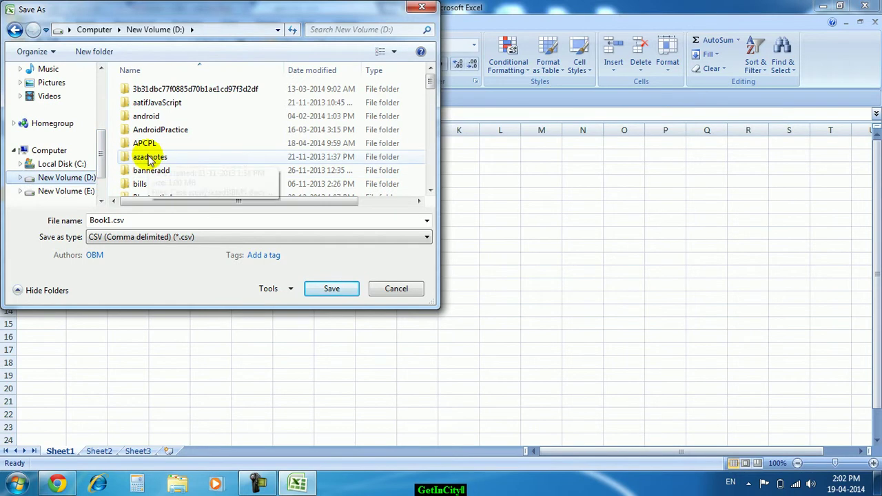
pyautogui.click(81, 193)
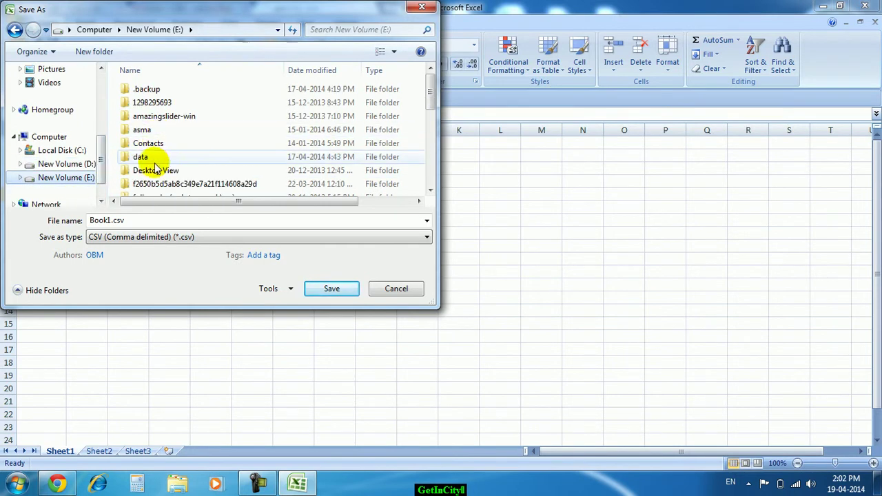
pyautogui.doubleClick(157, 163)
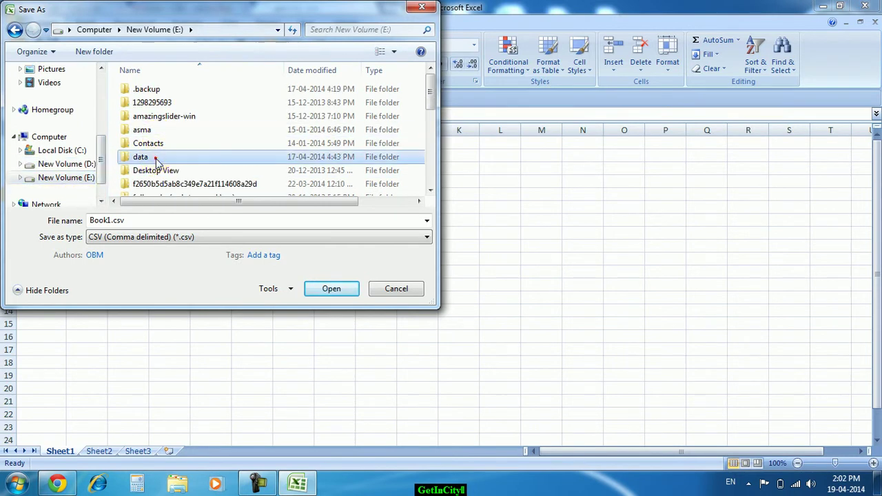
# - Save the sheet as testsmt.csv, keeping only the active sheet in CSV format
pyautogui.doubleClick(149, 222)
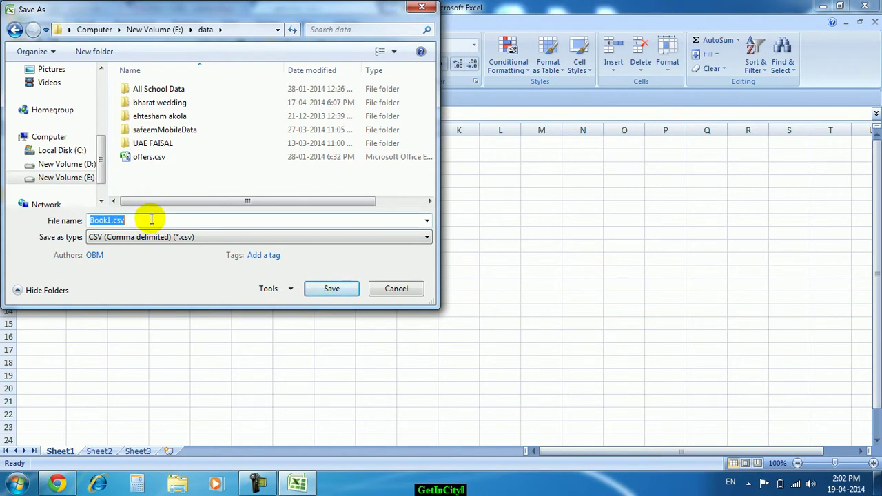
pyautogui.write('testsmt')
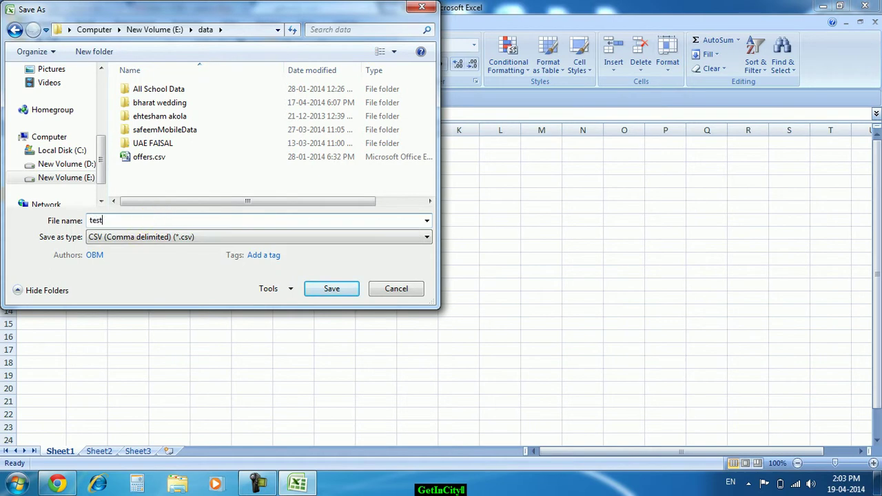
pyautogui.click(338, 288)
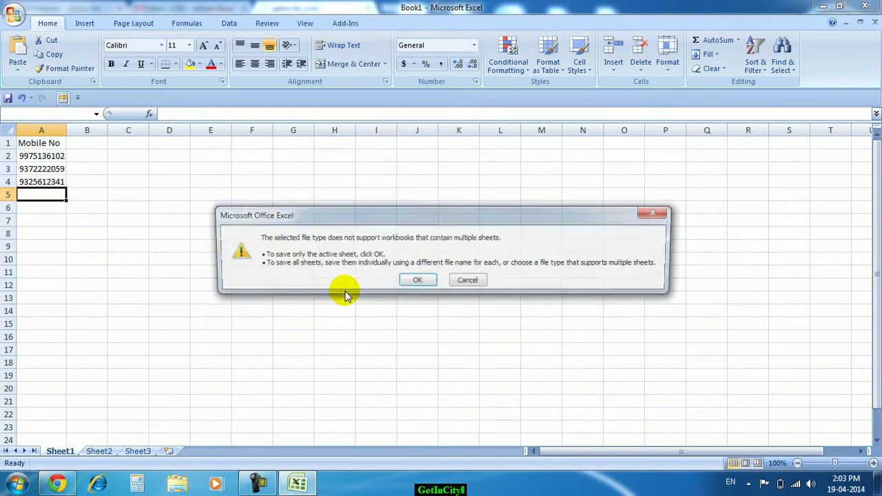
pyautogui.click(415, 282)
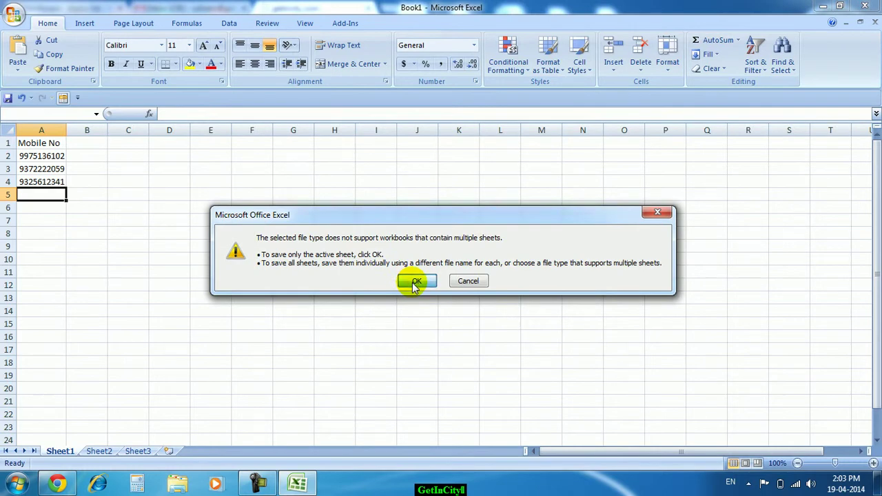
pyautogui.click(395, 287)
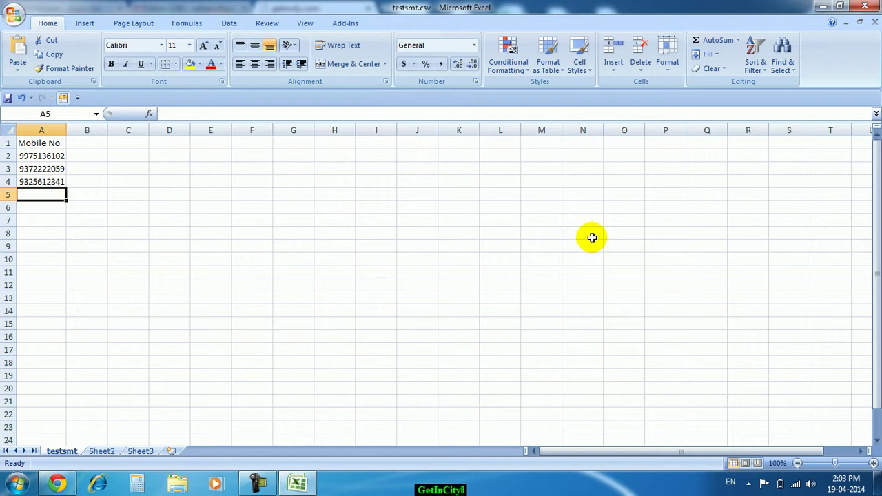
# - Close Excel, resaving and replacing testsmt.csv in CSV format
pyautogui.click(866, 6)
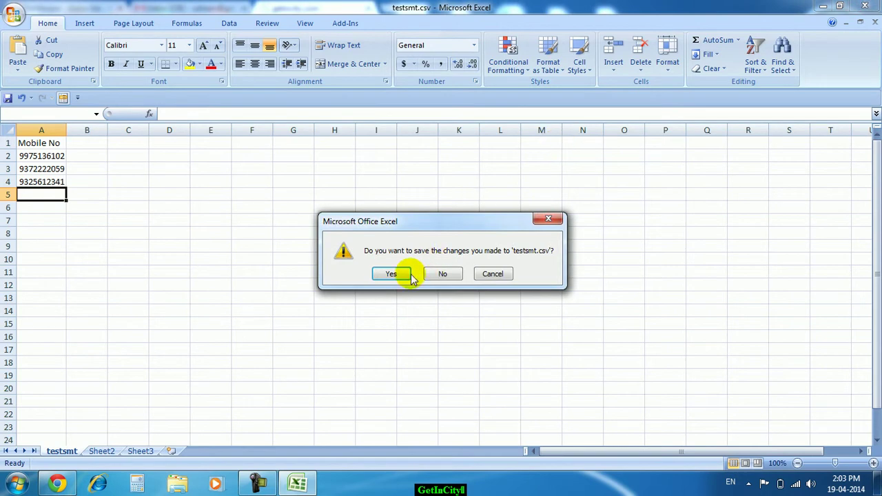
pyautogui.click(391, 273)
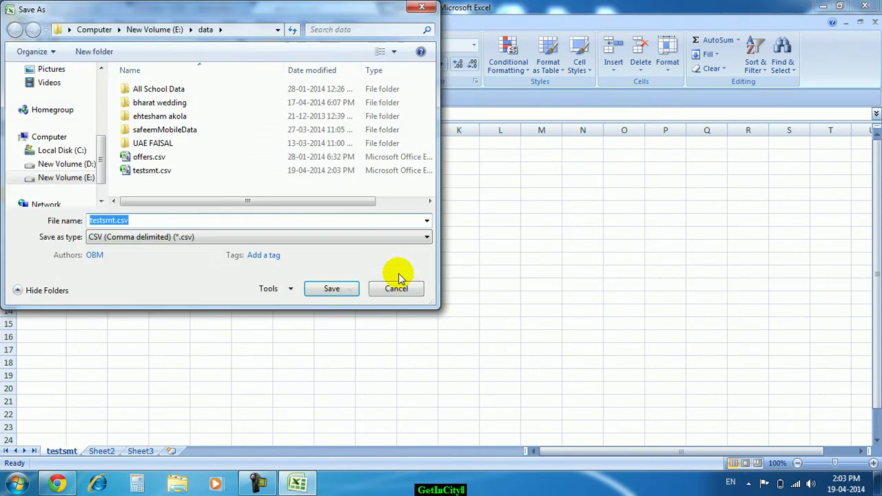
pyautogui.click(335, 288)
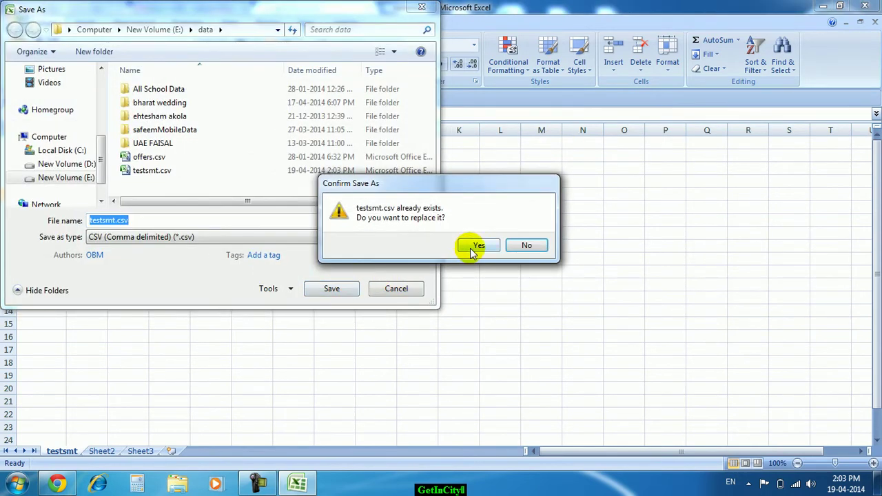
pyautogui.click(477, 246)
pyautogui.click(392, 284)
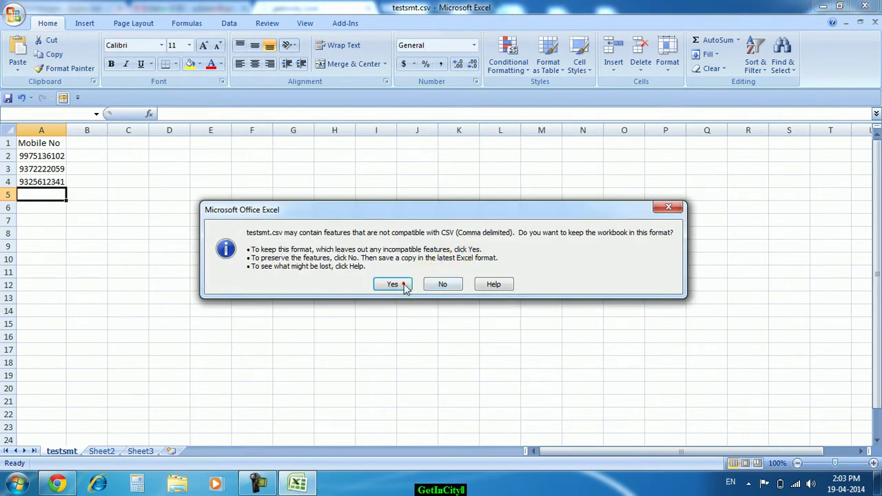
pyautogui.hotkey('alt', 'F4')
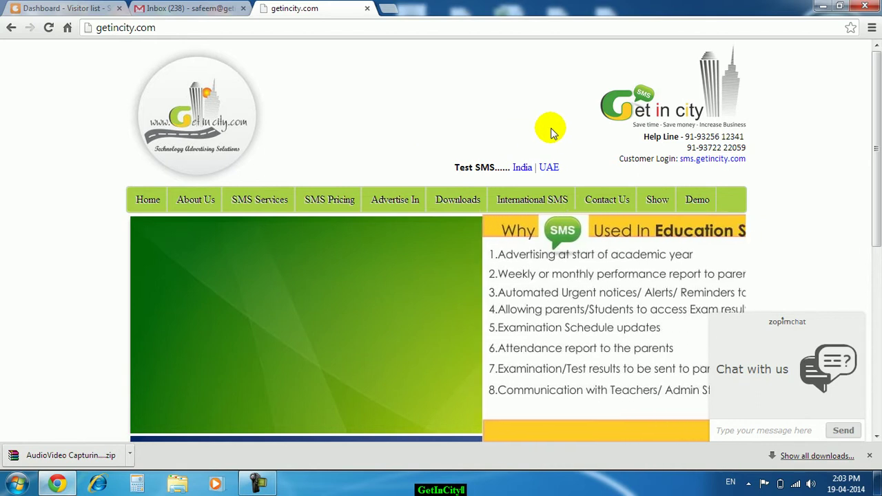
# - Log in to the GetInCity SMS panel with the account username and password
pyautogui.click(711, 161)
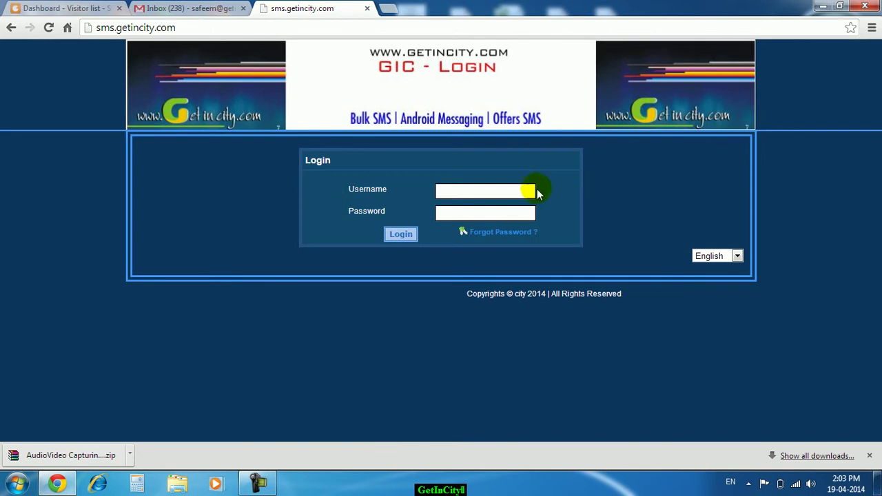
pyautogui.click(521, 191)
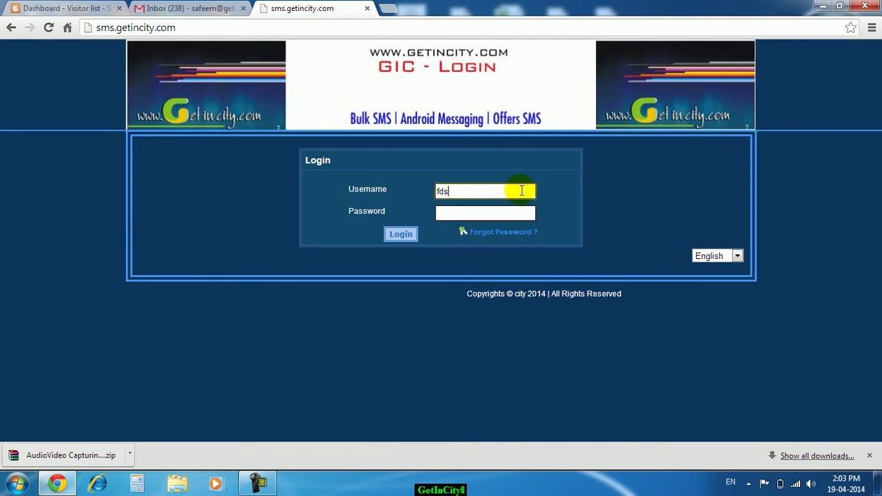
pyautogui.write('fds-shyam')
pyautogui.press('Tab')
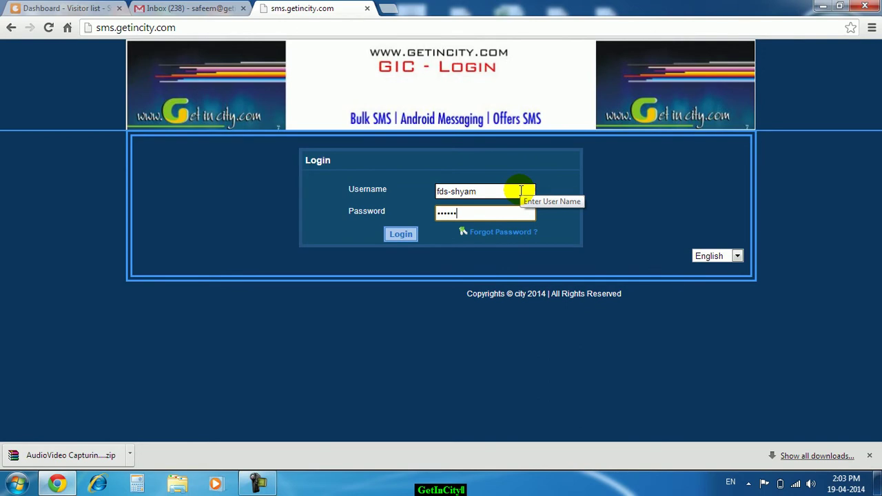
pyautogui.click(407, 235)
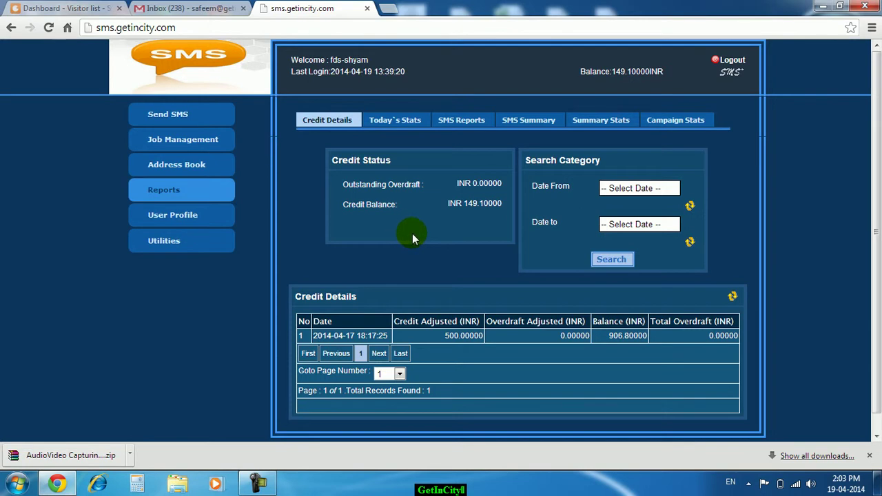
# - Go to Send SMS and switch to the Bulk SMS form
pyautogui.click(203, 117)
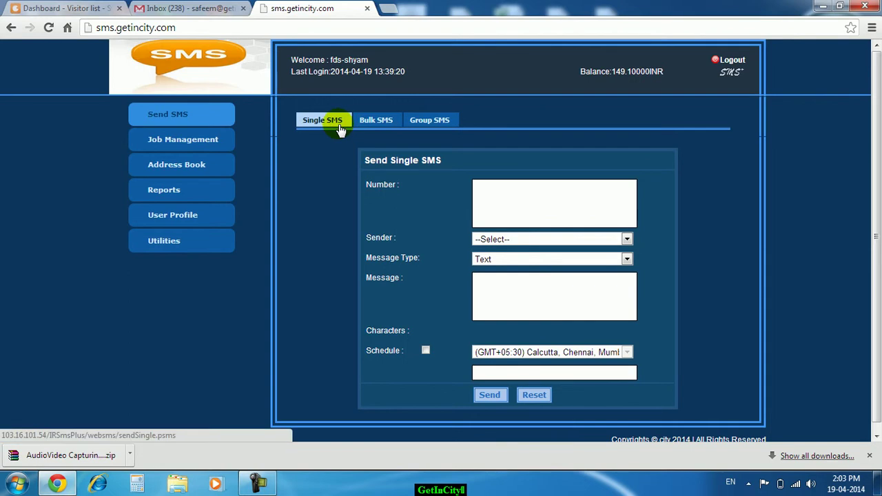
pyautogui.click(377, 124)
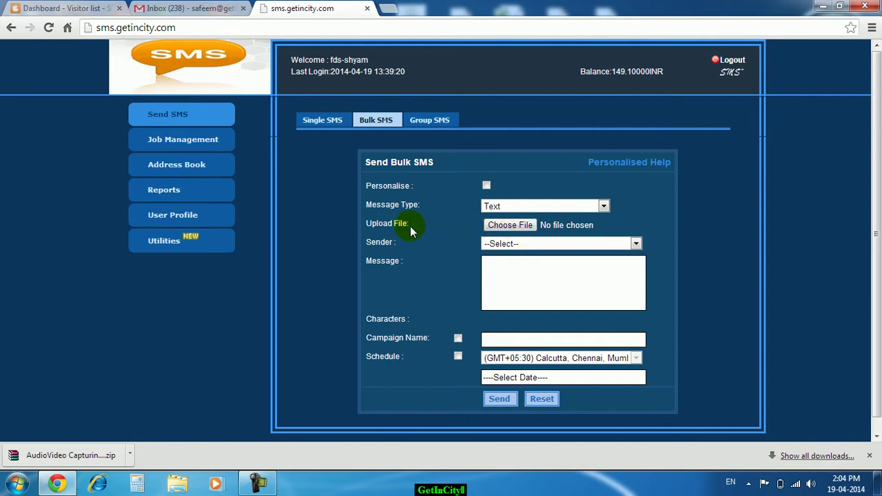
# - Attach testsmt.csv from E:\data as the bulk SMS upload file
pyautogui.click(505, 226)
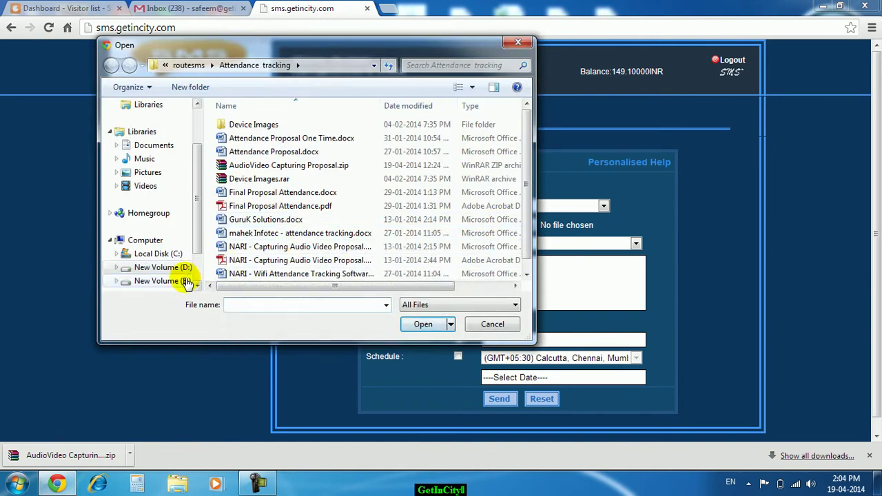
pyautogui.click(186, 280)
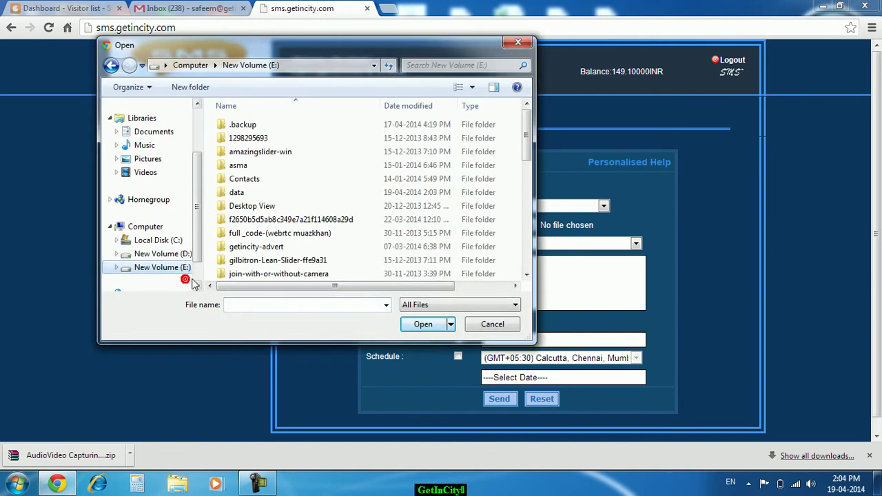
pyautogui.click(241, 195)
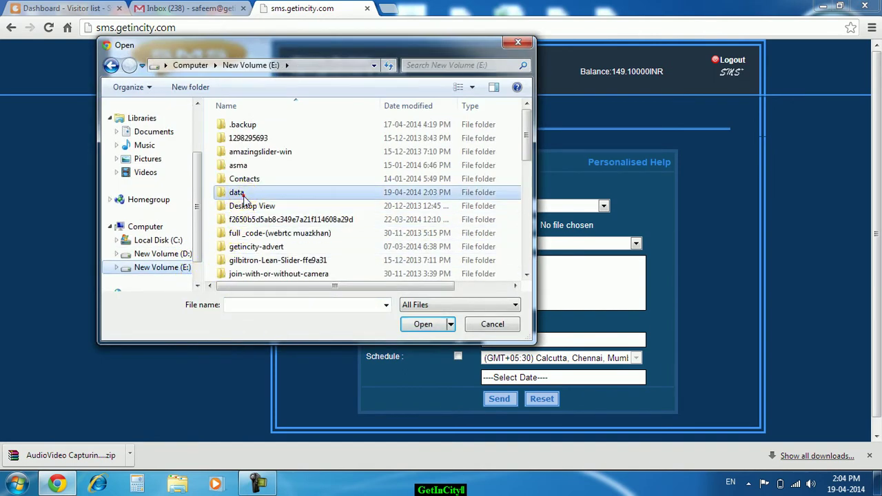
pyautogui.doubleClick(243, 196)
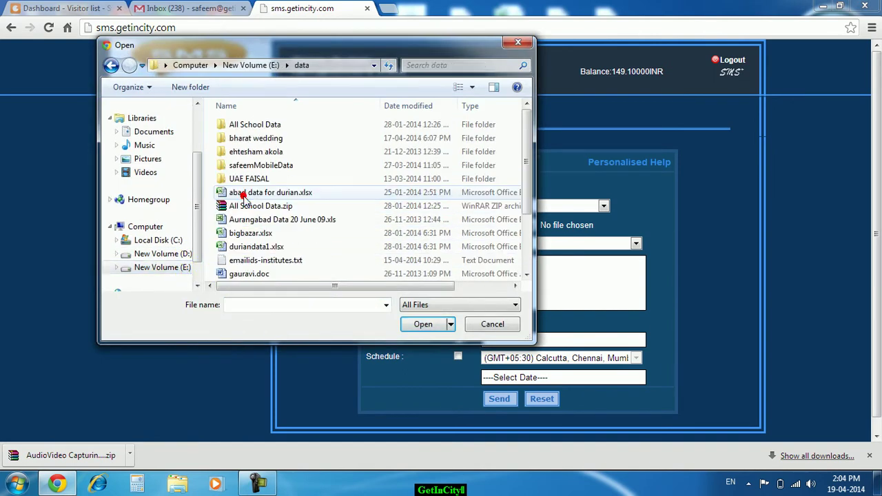
pyautogui.click(250, 235)
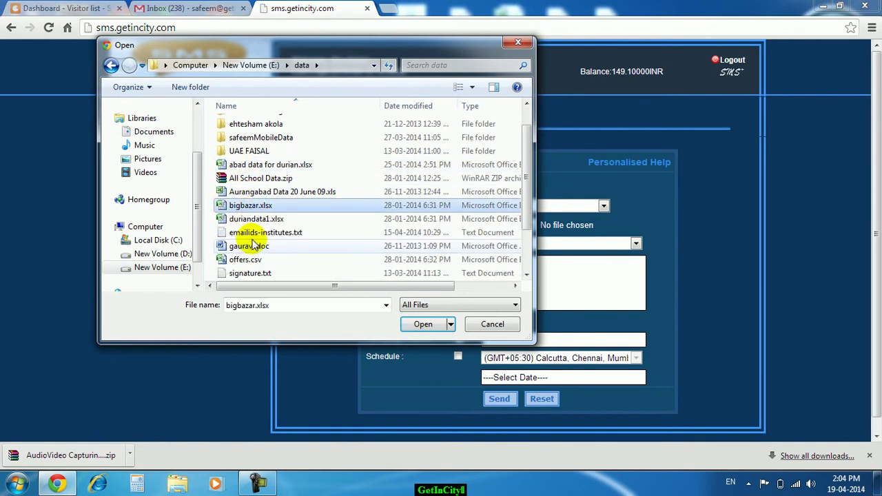
pyautogui.scroll(-1, 252, 245)
pyautogui.click(250, 259)
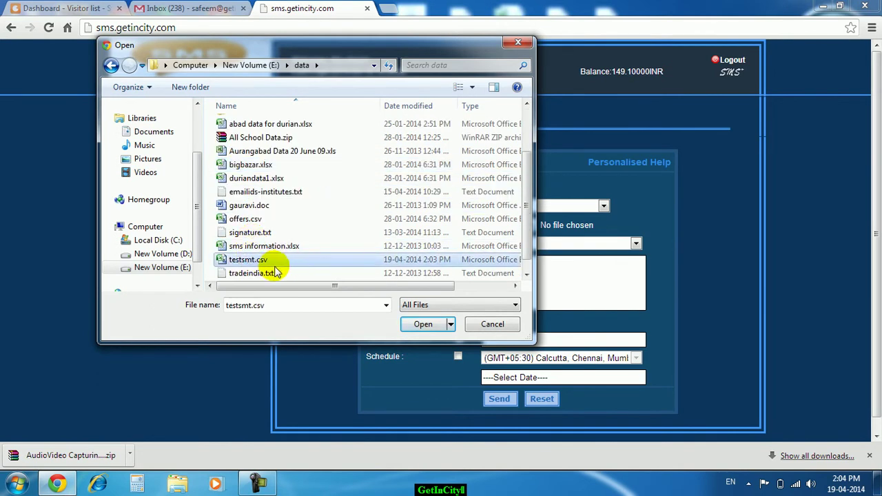
pyautogui.click(428, 325)
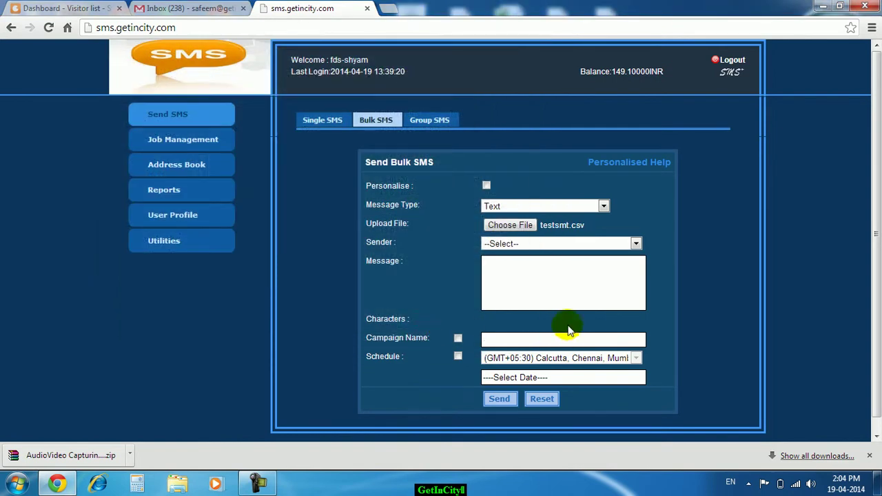
# - Choose sender ID GETINC and type the message 'Bulk SMS Demo'
pyautogui.click(539, 243)
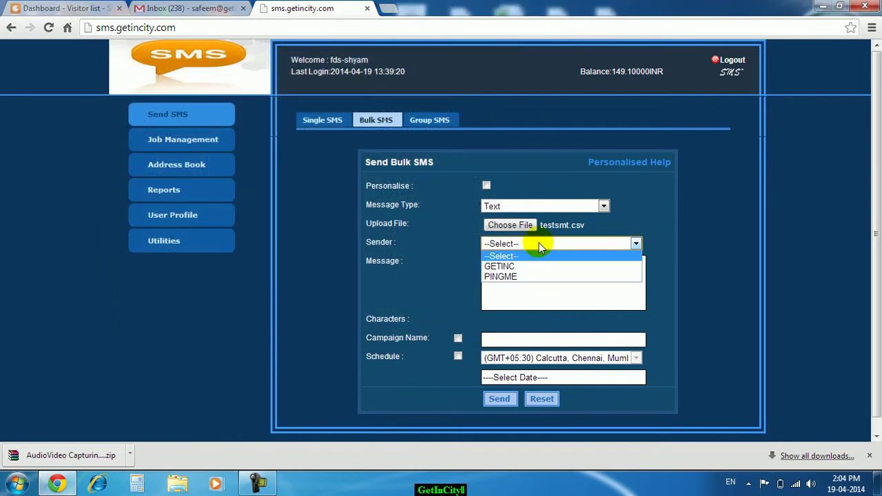
pyautogui.click(522, 267)
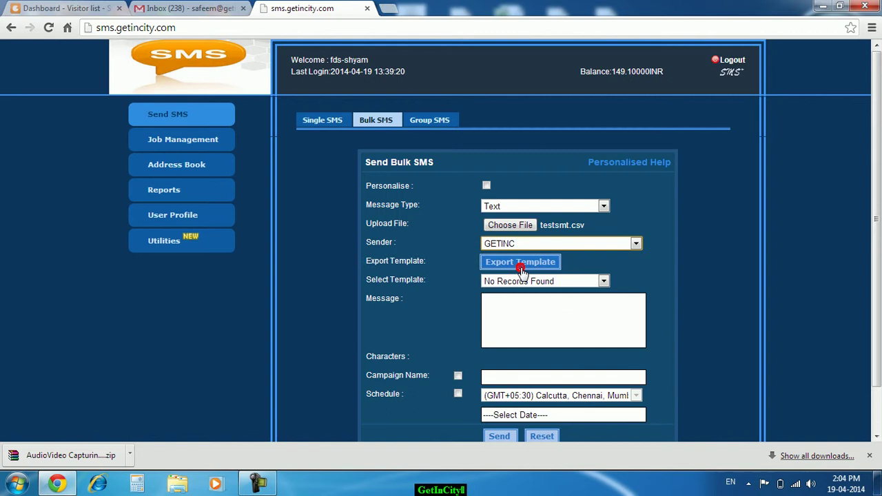
pyautogui.click(524, 316)
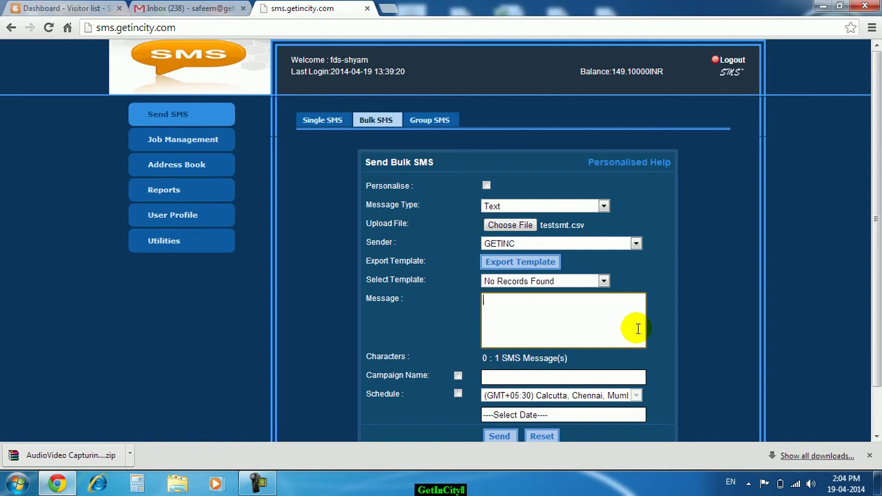
pyautogui.write('Bulk SMS Demo')
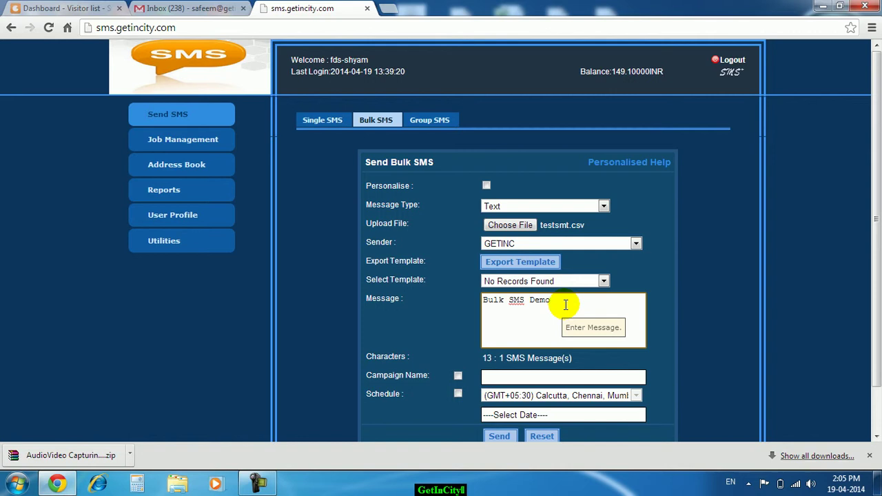
pyautogui.scroll(-1, 565, 305)
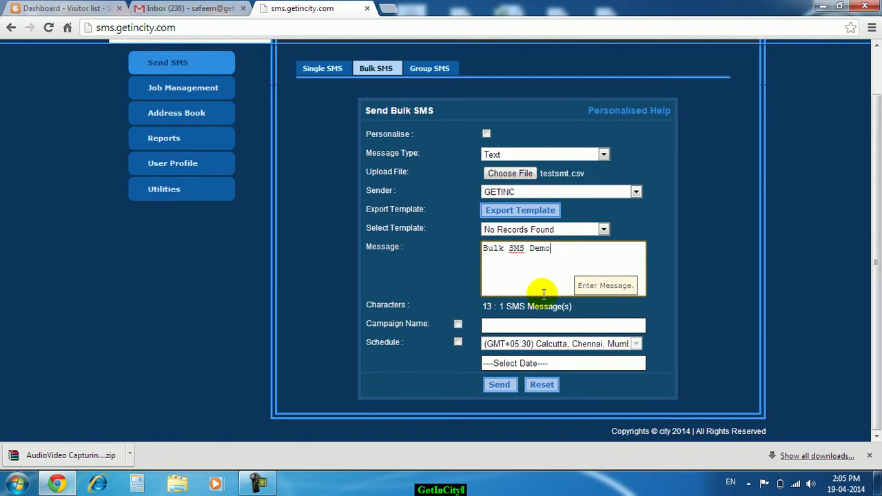
# - Try sending, then re-select testsmt.csv from the data folder after the upload was cleared
pyautogui.click(508, 388)
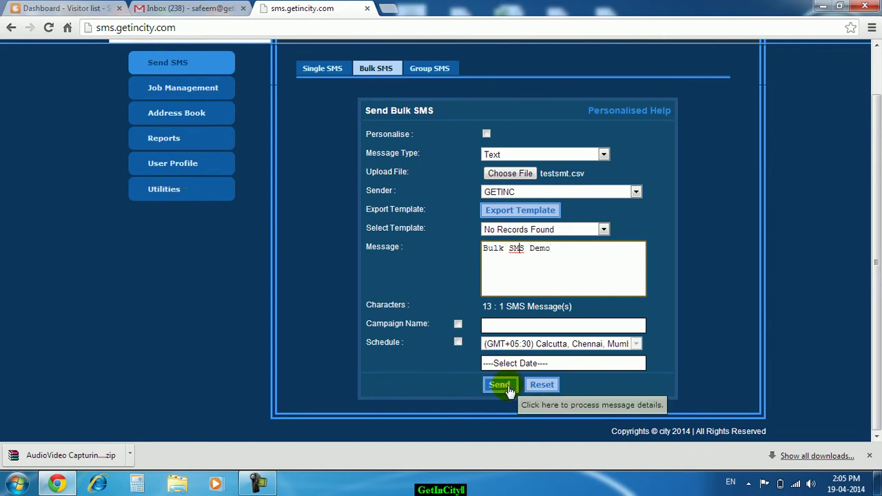
pyautogui.click(541, 175)
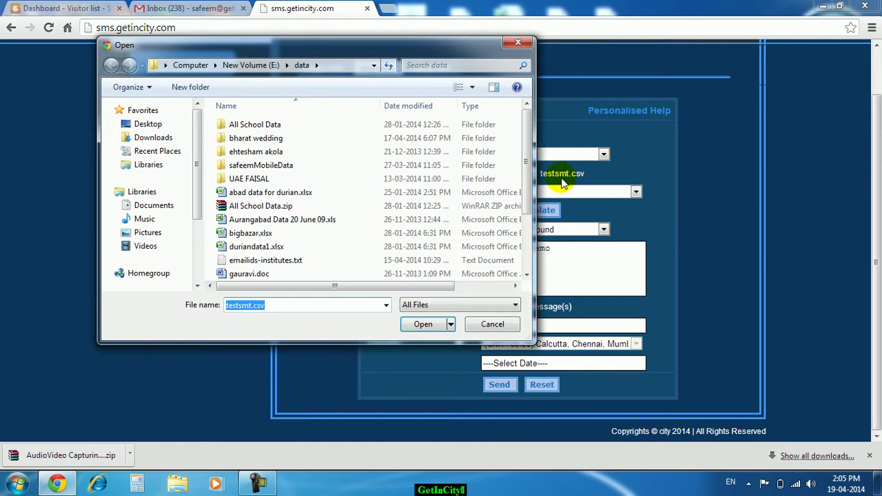
pyautogui.click(492, 324)
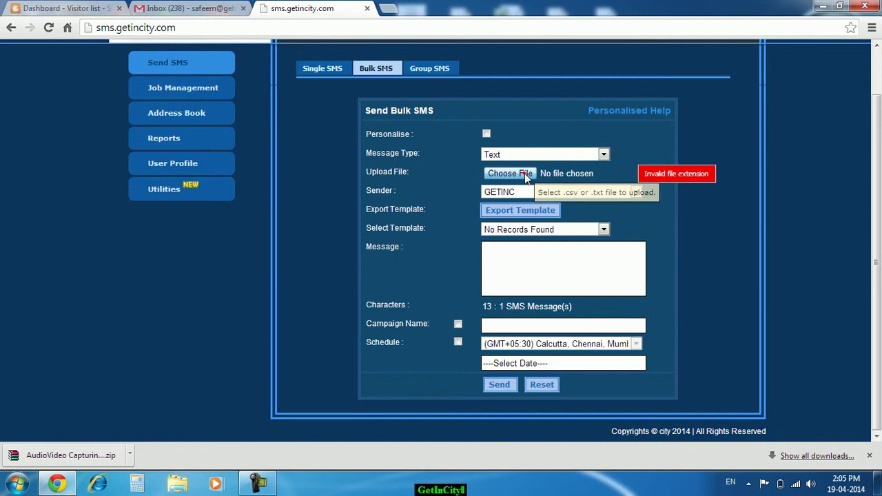
pyautogui.click(522, 173)
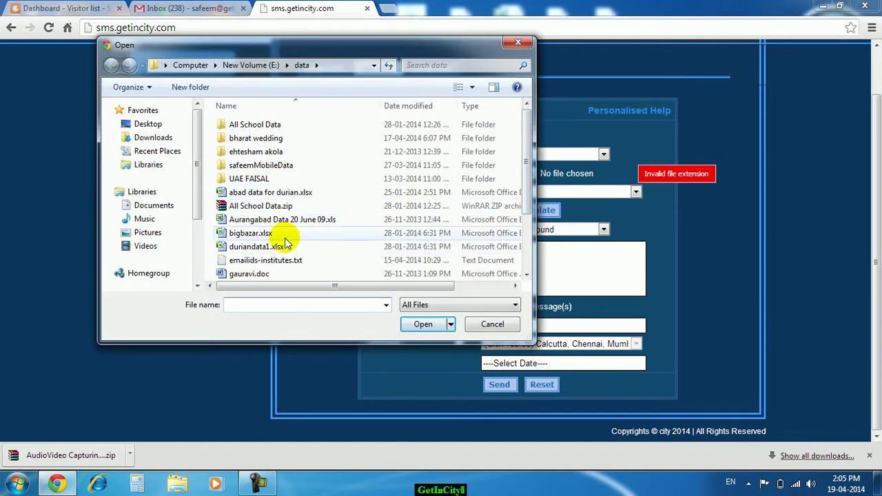
pyautogui.click(285, 240)
pyautogui.scroll(-2, 286, 237)
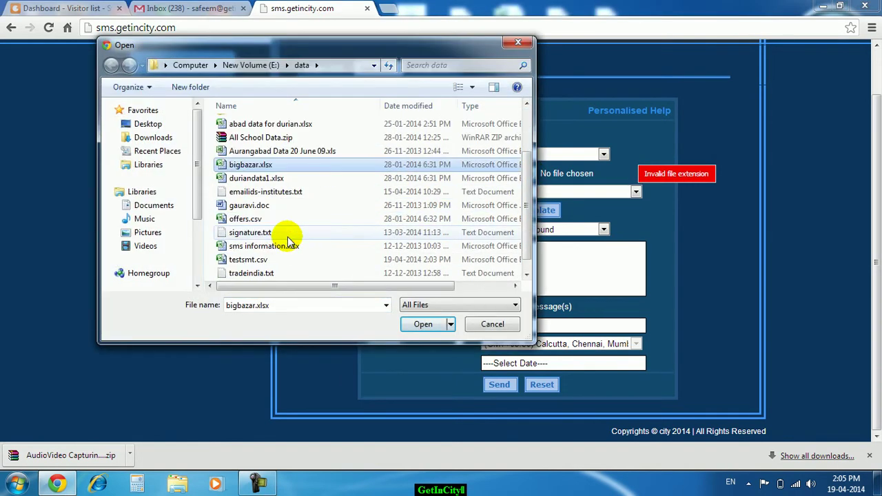
pyautogui.click(268, 259)
pyautogui.click(423, 324)
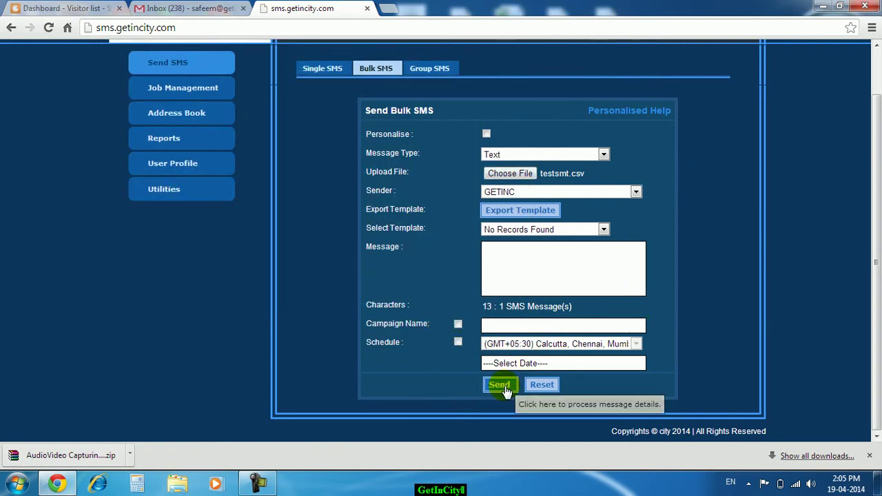
# - Re-enter 'Bulk SMS Demo' as the message and send the bulk SMS to testsmt.csv
pyautogui.click(505, 391)
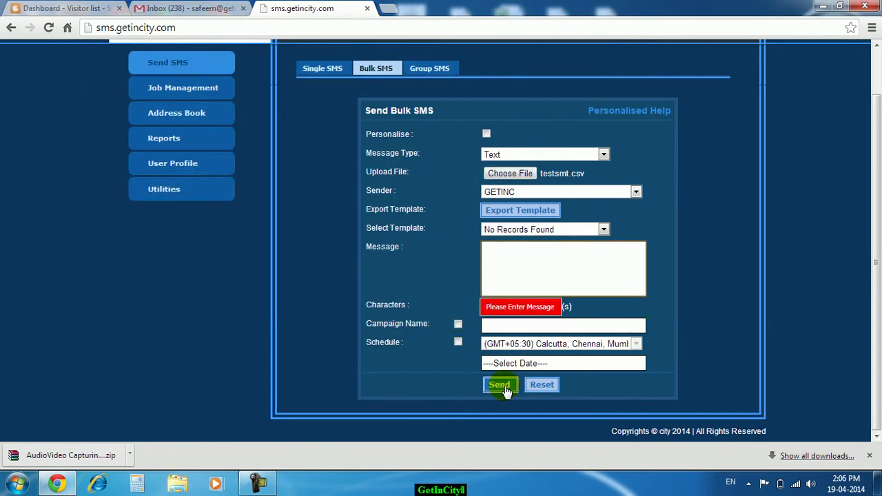
pyautogui.write('Bu')
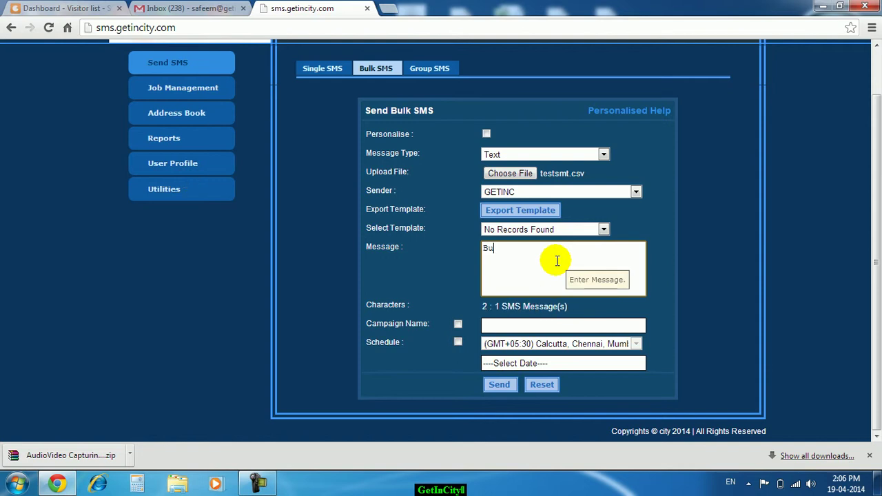
pyautogui.write('lk SMS Demo')
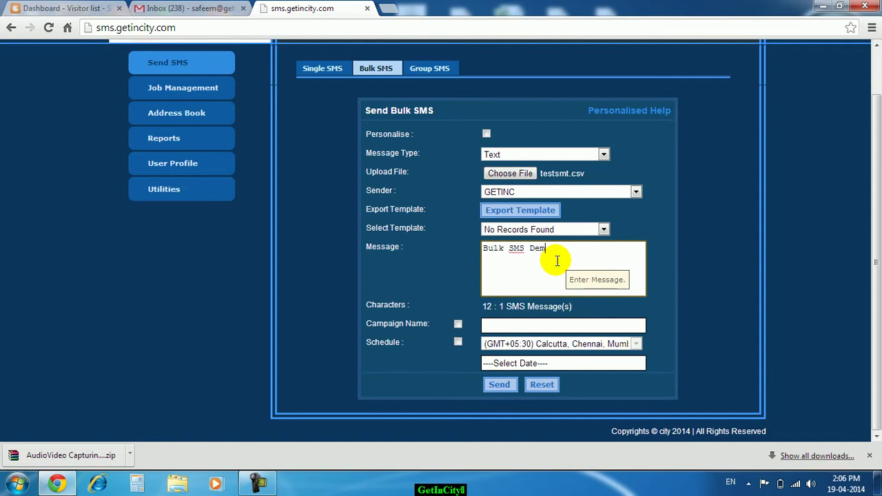
pyautogui.click(500, 385)
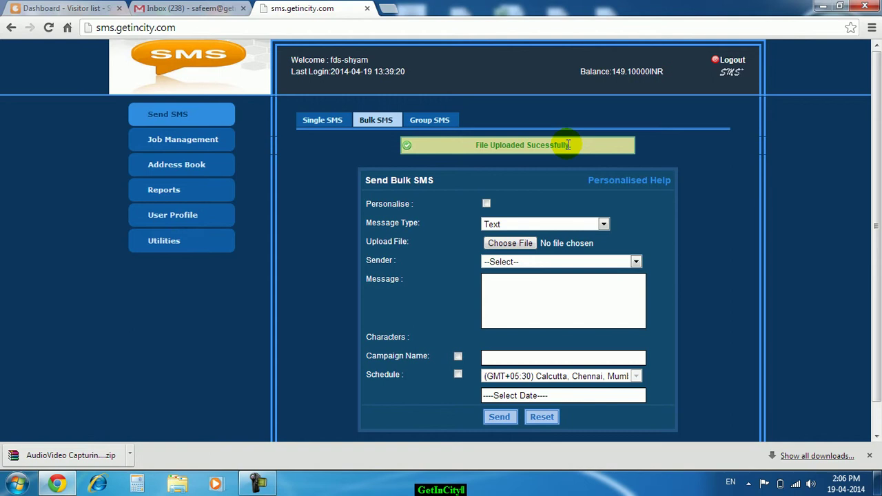
# - Check Today's Stats under Reports, then move to the SMS Reports page
pyautogui.click(186, 198)
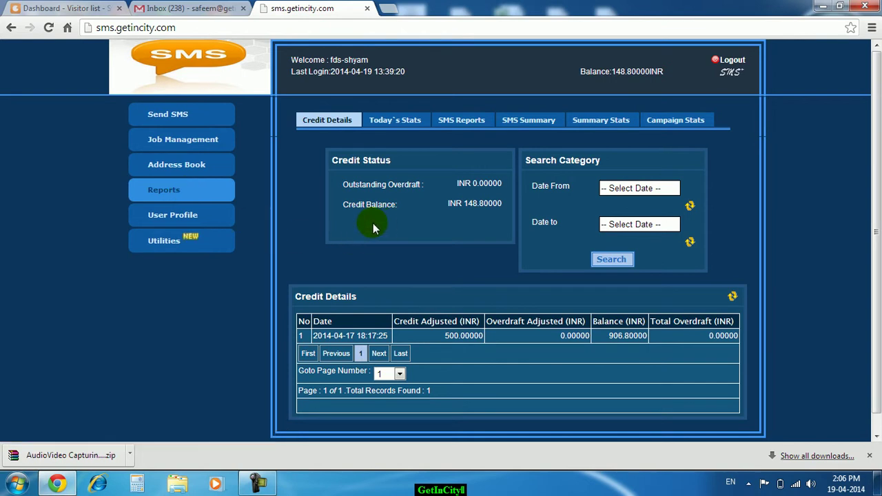
pyautogui.click(407, 123)
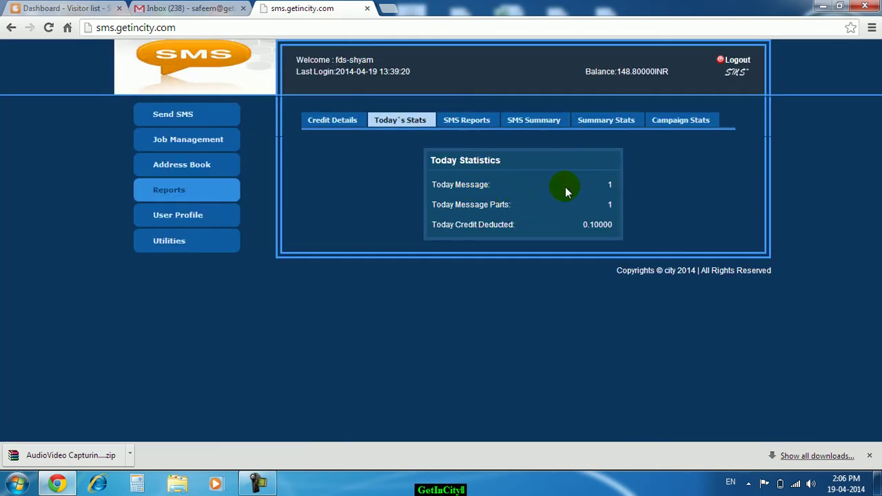
pyautogui.click(467, 128)
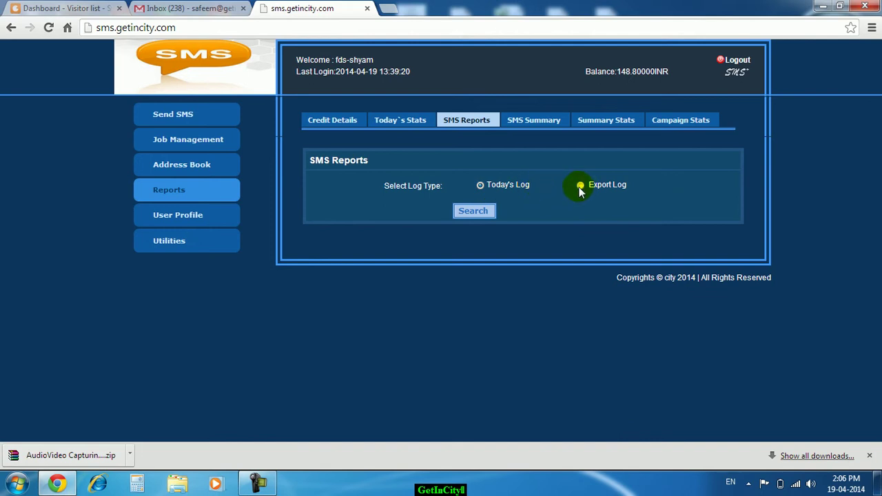
pyautogui.click(480, 188)
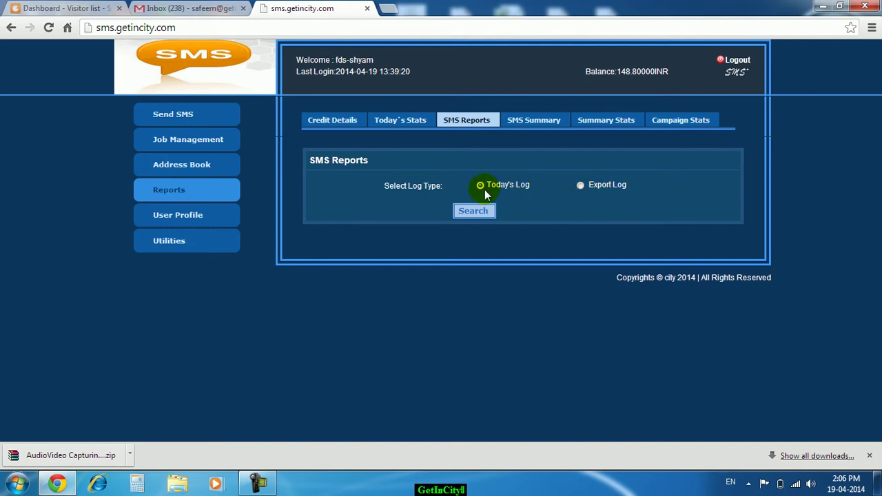
pyautogui.click(474, 211)
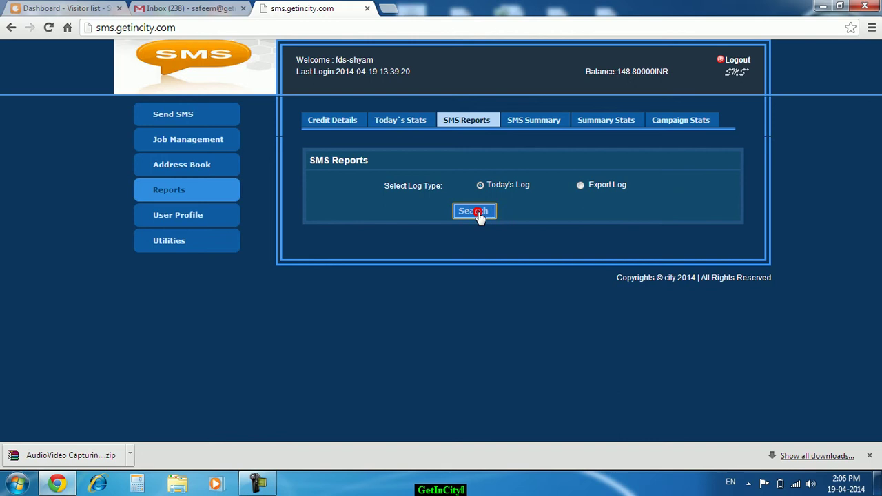
pyautogui.scroll(-3, 480, 214)
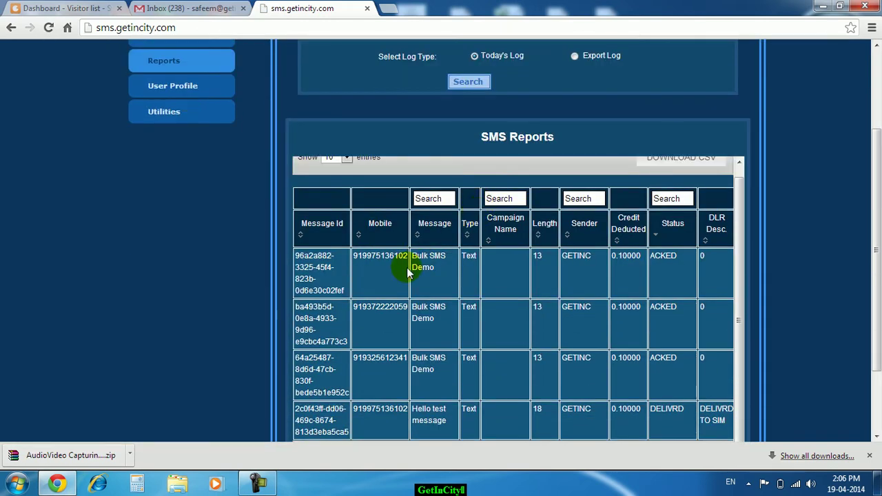
pyautogui.scroll(-1, 414, 262)
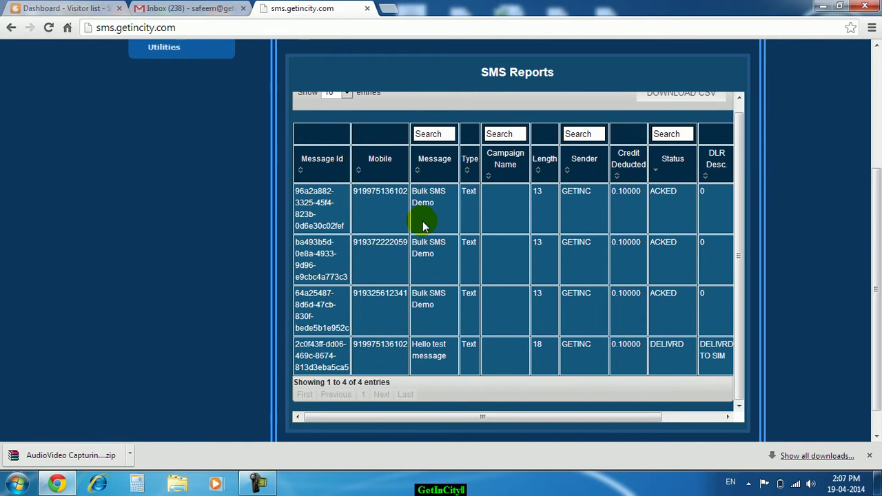
pyautogui.moveTo(354, 192); pyautogui.dragTo(395, 193)
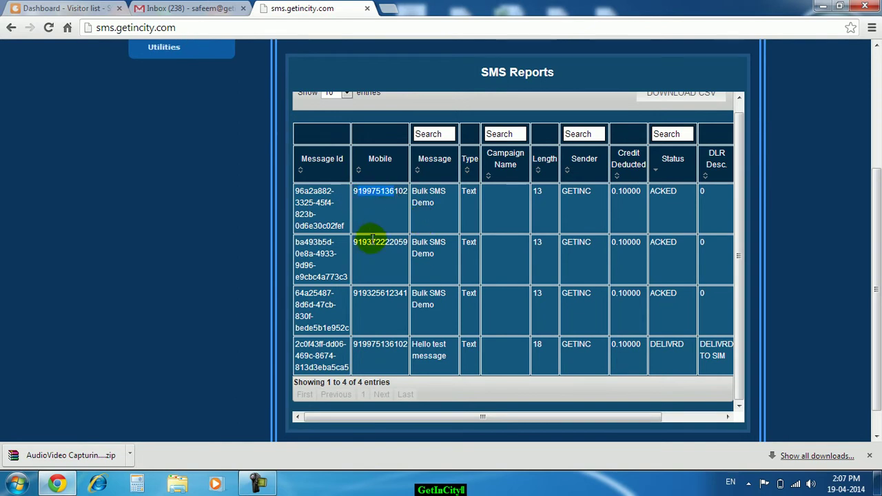
pyautogui.moveTo(373, 238); pyautogui.dragTo(383, 242)
pyautogui.moveTo(376, 292); pyautogui.dragTo(422, 295)
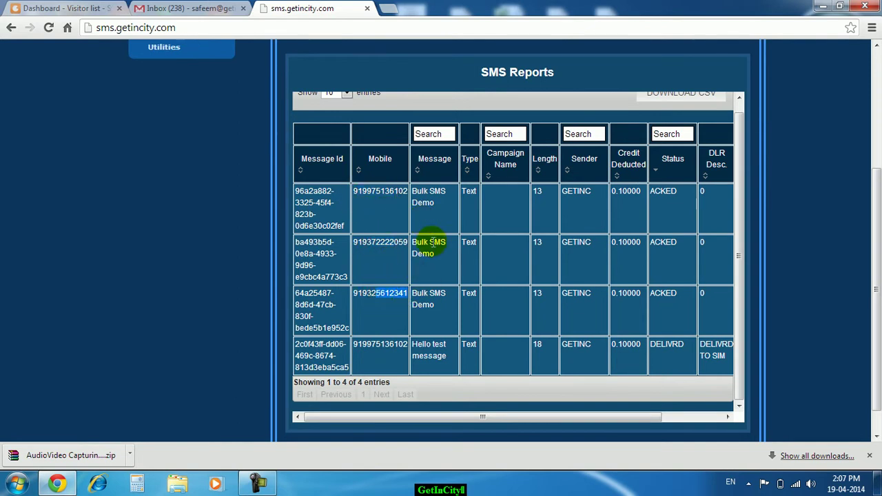
pyautogui.moveTo(414, 192); pyautogui.dragTo(431, 203)
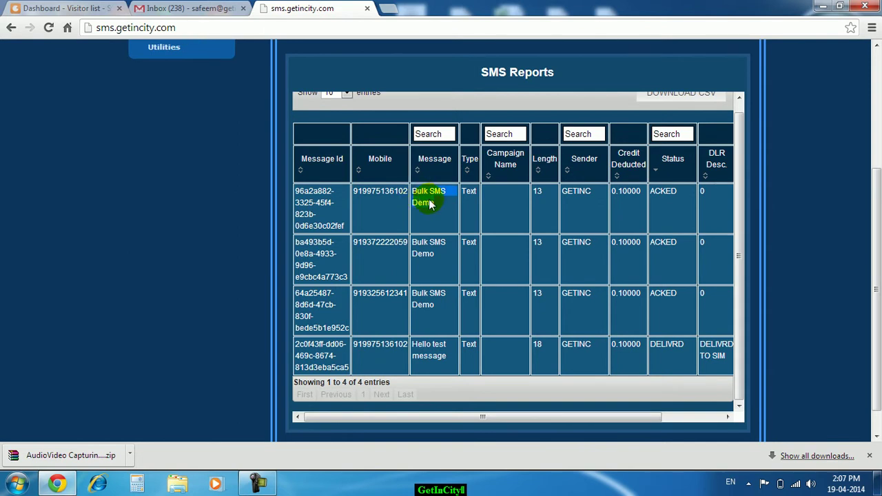
pyautogui.moveTo(535, 191); pyautogui.dragTo(544, 193)
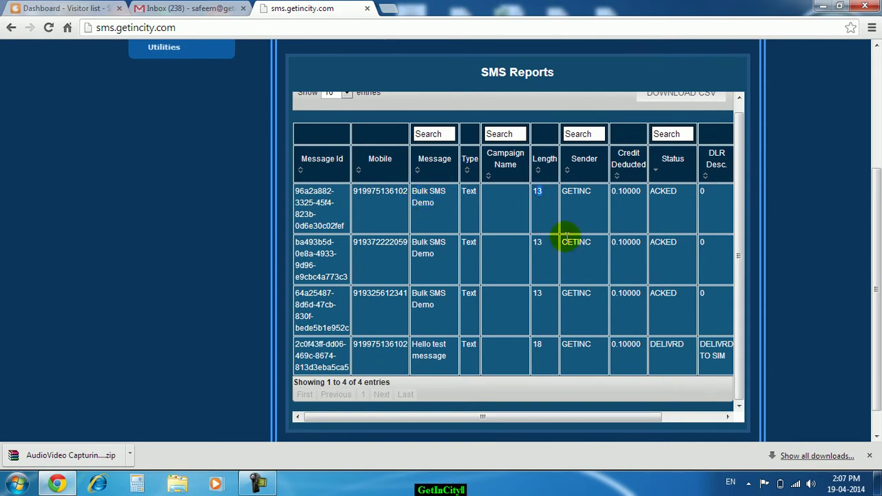
pyautogui.moveTo(593, 191); pyautogui.dragTo(562, 192)
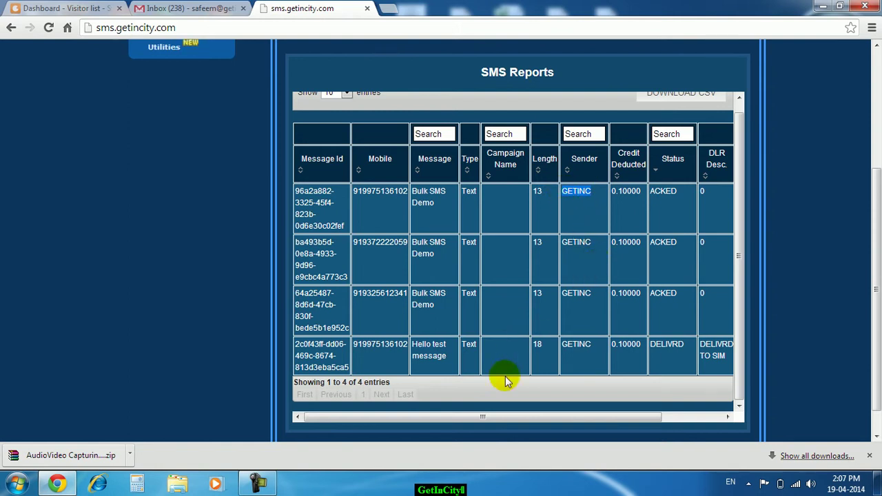
pyautogui.moveTo(502, 415); pyautogui.dragTo(587, 415)
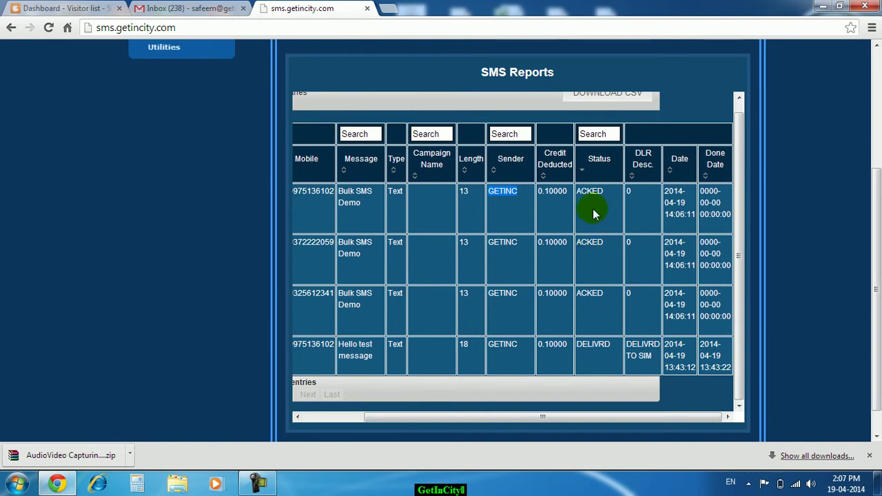
pyautogui.doubleClick(596, 346)
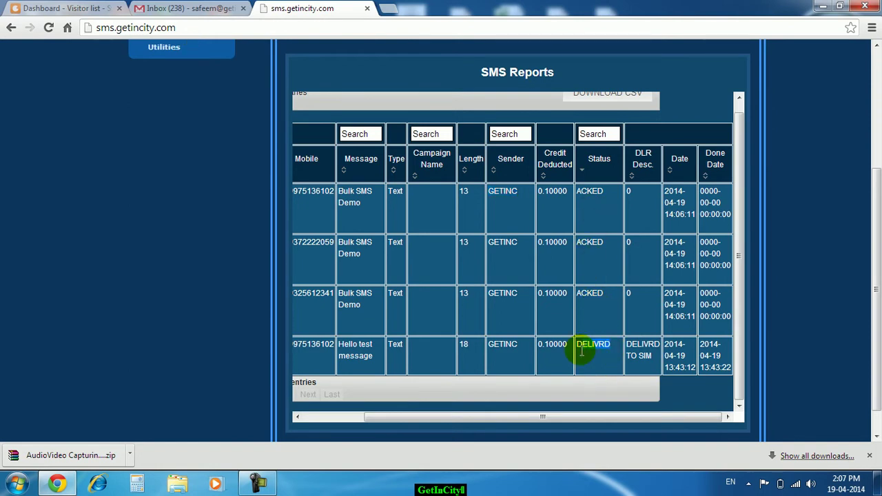
pyautogui.doubleClick(600, 296)
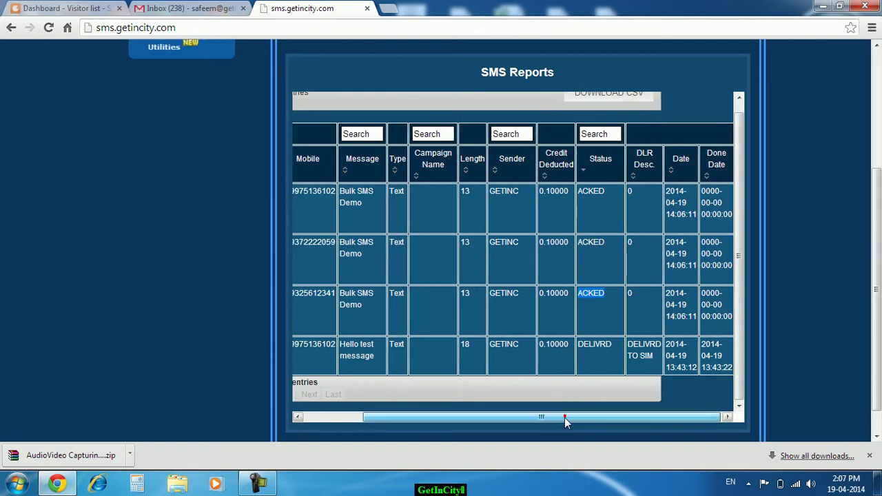
pyautogui.moveTo(565, 418); pyautogui.dragTo(449, 418)
pyautogui.scroll(1, 400, 282)
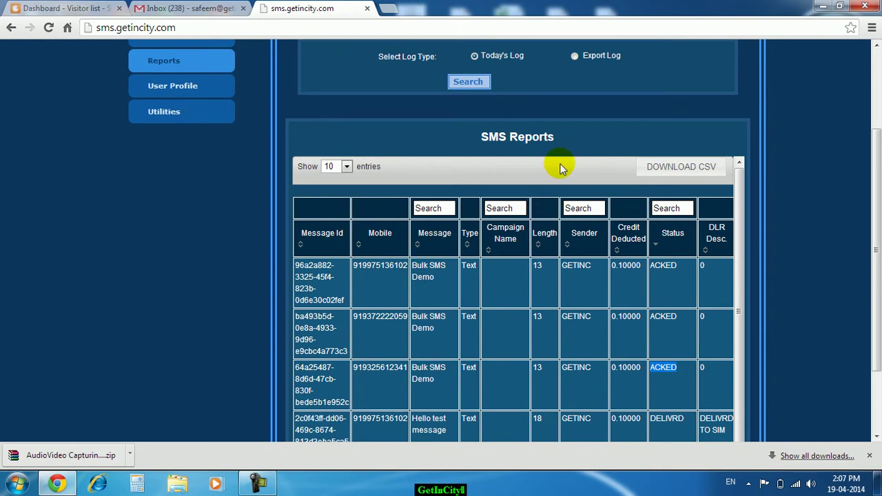
pyautogui.scroll(-1, 558, 167)
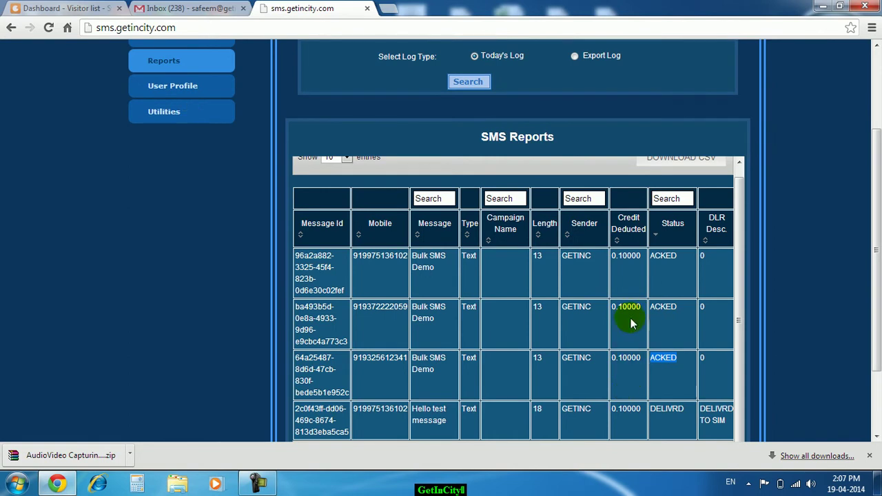
pyautogui.scroll(-3, 627, 381)
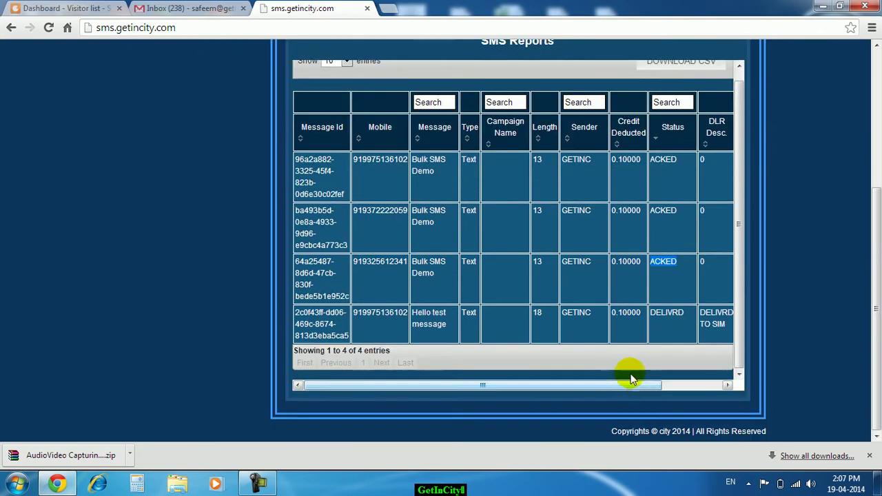
pyautogui.scroll(2, 633, 341)
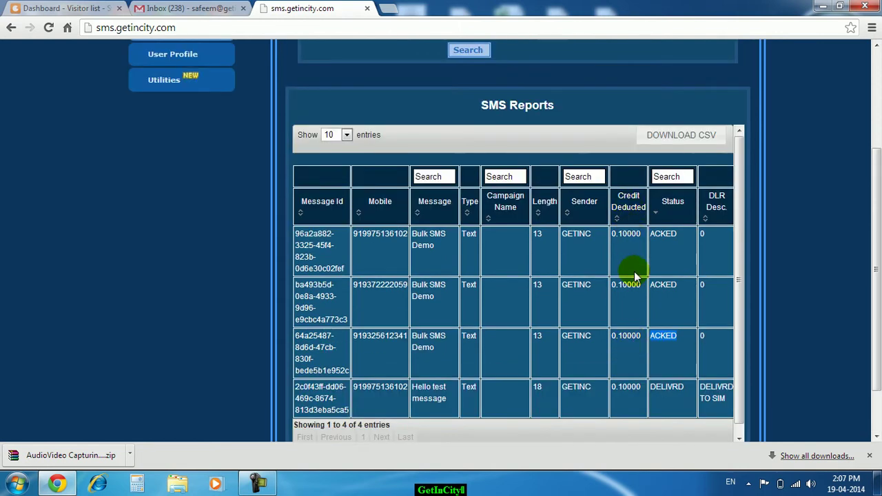
pyautogui.scroll(4, 635, 276)
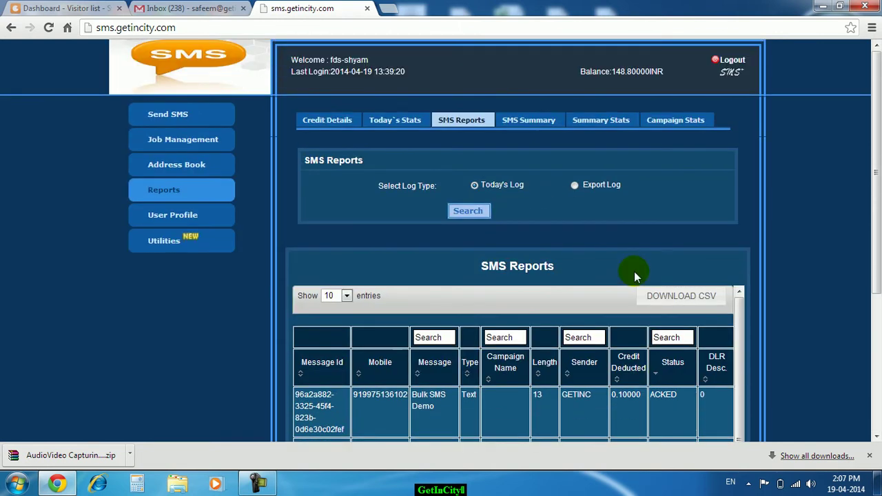
# - Fill the Export Log form for April, dated 2014-04-01 to 2014-04-10
pyautogui.click(577, 187)
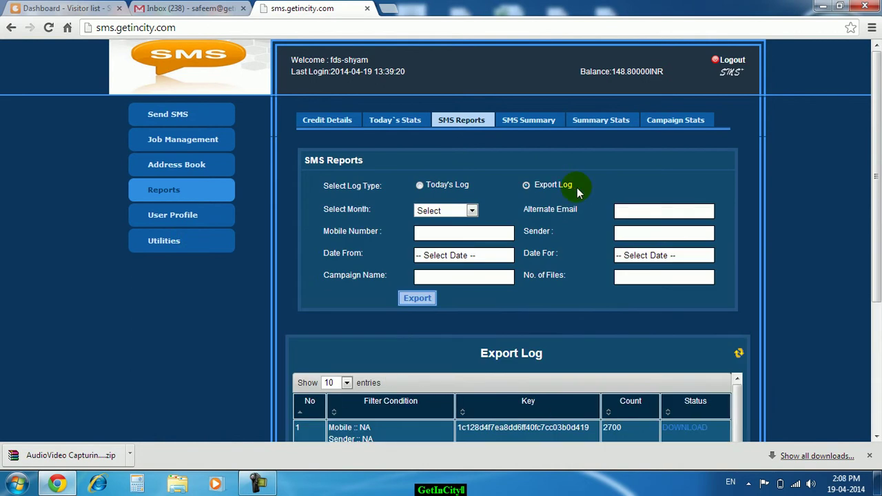
pyautogui.click(463, 211)
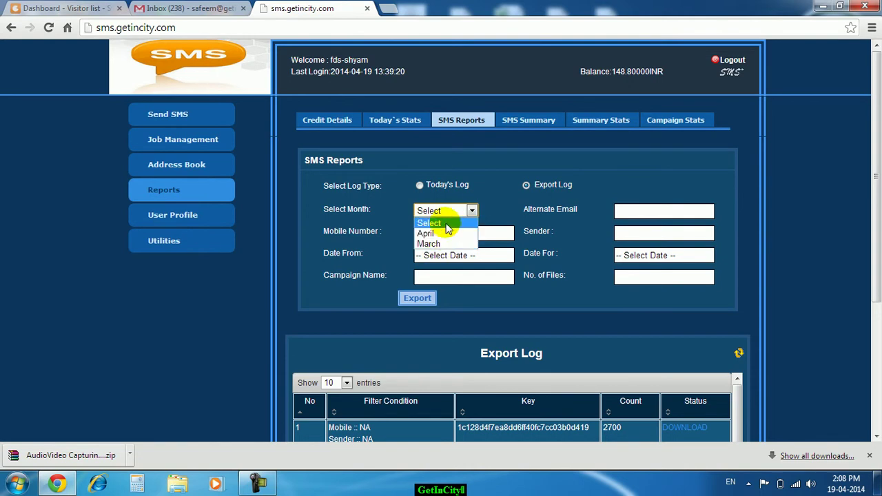
pyautogui.click(440, 233)
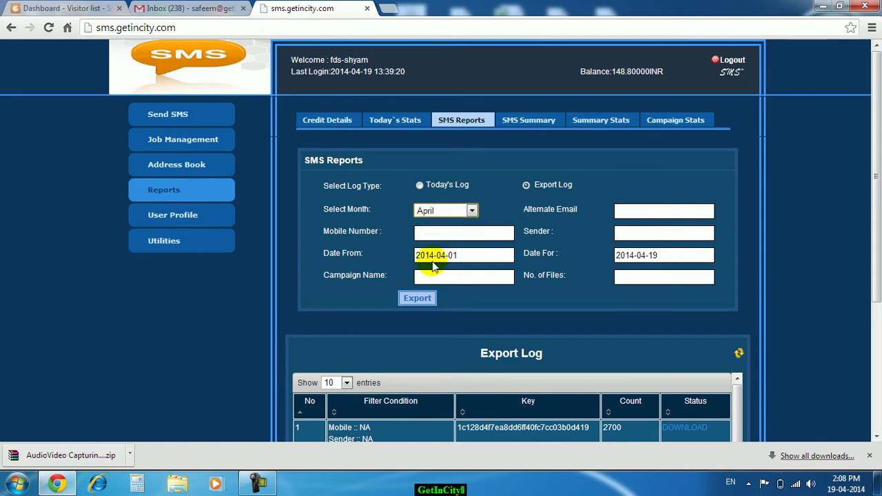
pyautogui.click(429, 255)
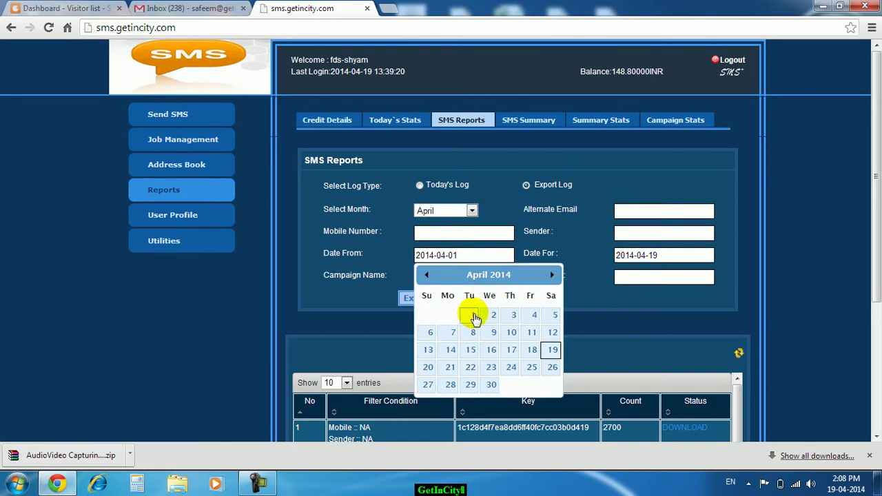
pyautogui.click(473, 315)
pyautogui.click(642, 256)
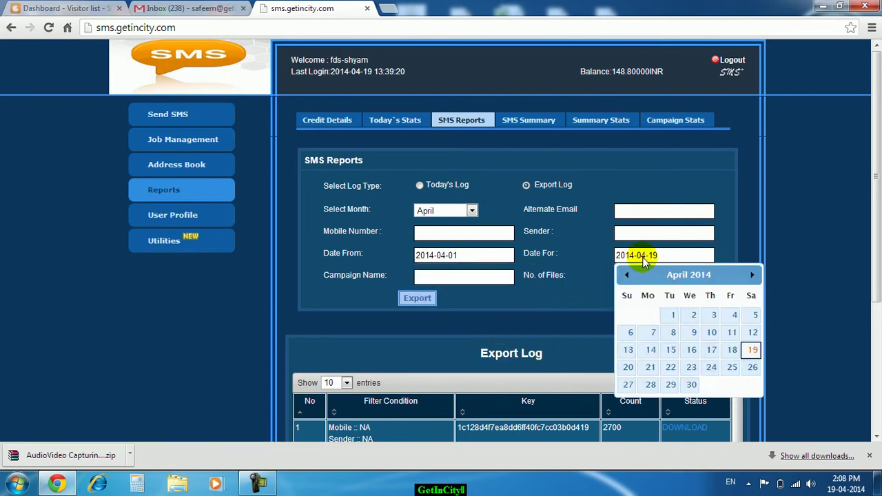
pyautogui.click(708, 334)
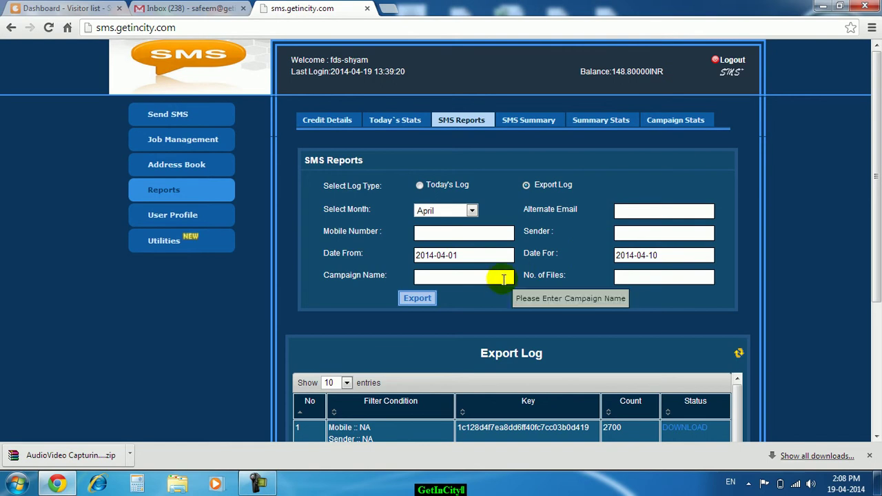
pyautogui.scroll(-1, 500, 279)
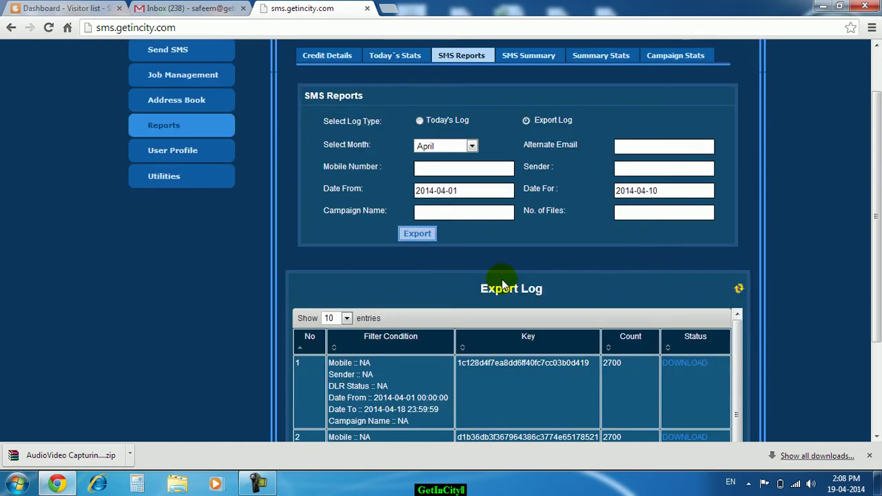
# - Export the 1–10 April log, refresh until ready, and download the 97-record zip
pyautogui.click(418, 235)
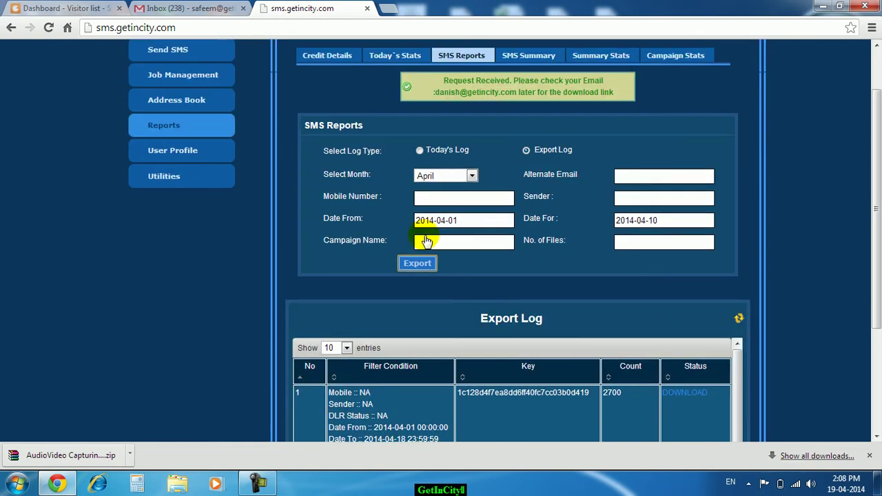
pyautogui.scroll(1, 470, 156)
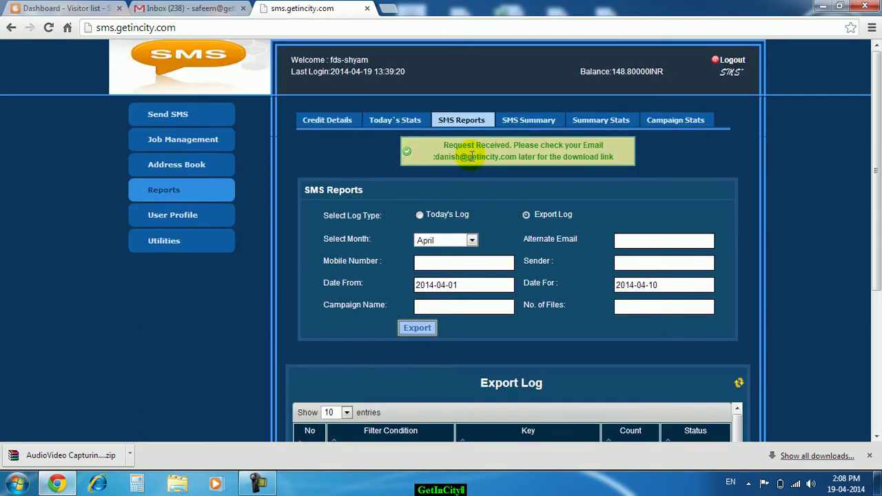
pyautogui.scroll(-3, 623, 207)
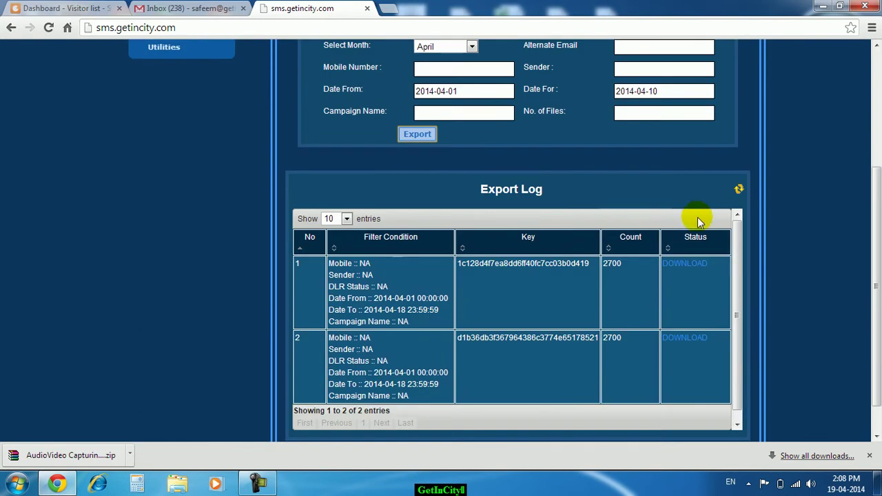
pyautogui.click(739, 193)
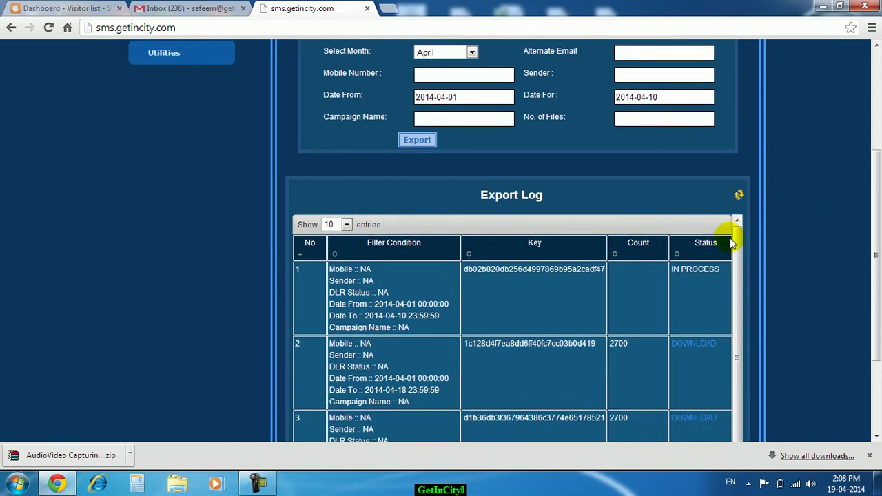
pyautogui.scroll(-1, 730, 237)
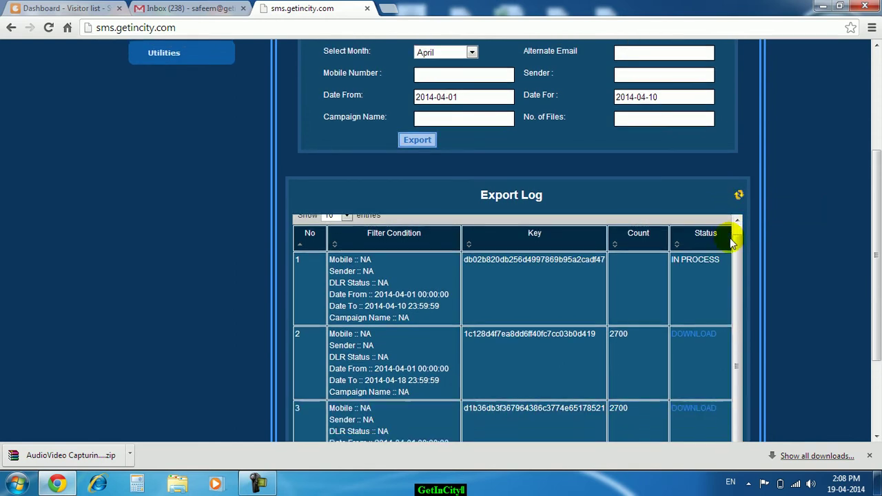
pyautogui.click(739, 196)
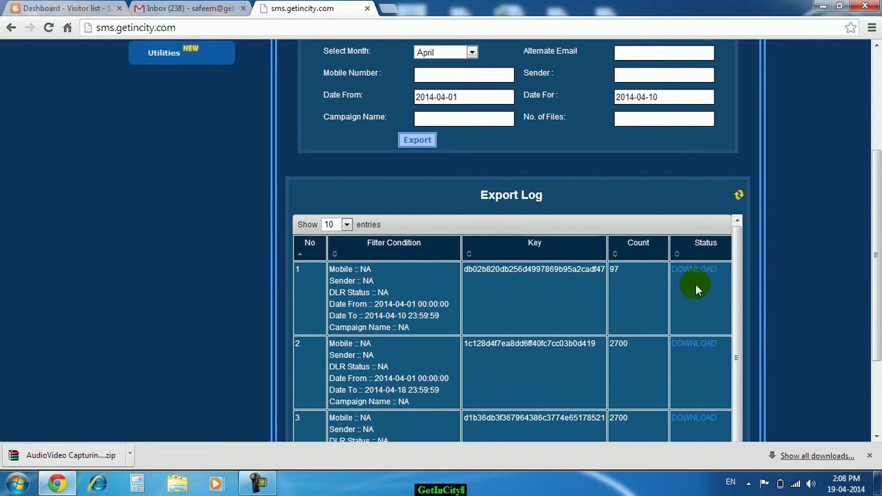
pyautogui.click(694, 273)
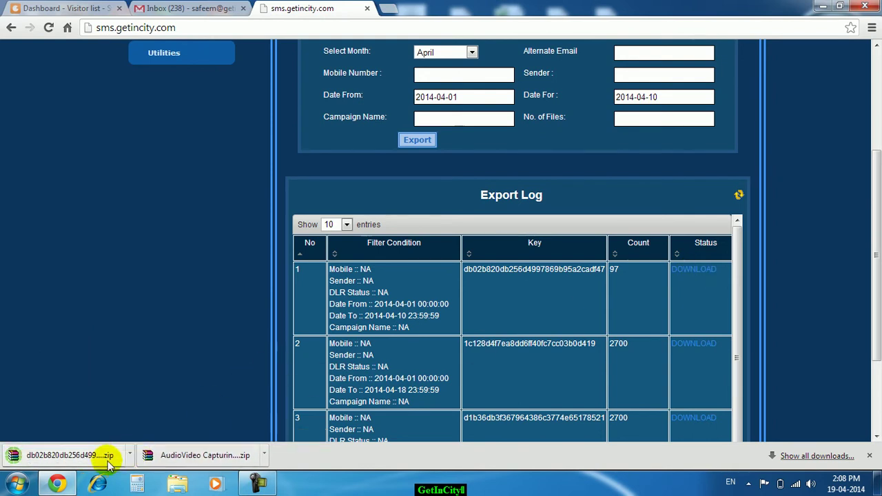
pyautogui.click(131, 456)
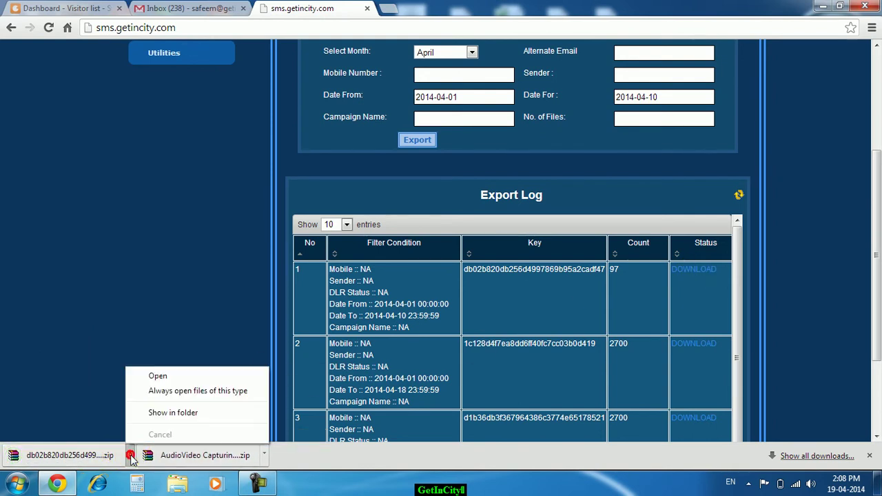
# - Paste the downloaded report zip onto New Volume (D:) and extract it to its own folder
pyautogui.click(163, 412)
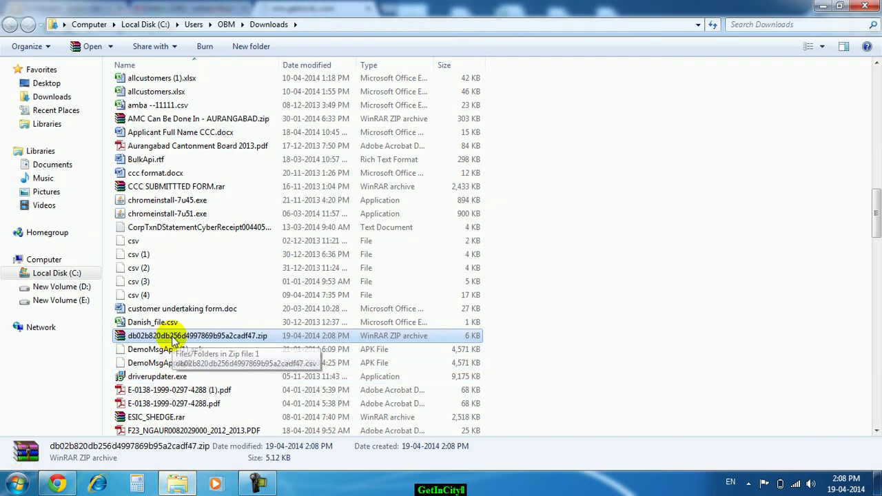
pyautogui.click(81, 288)
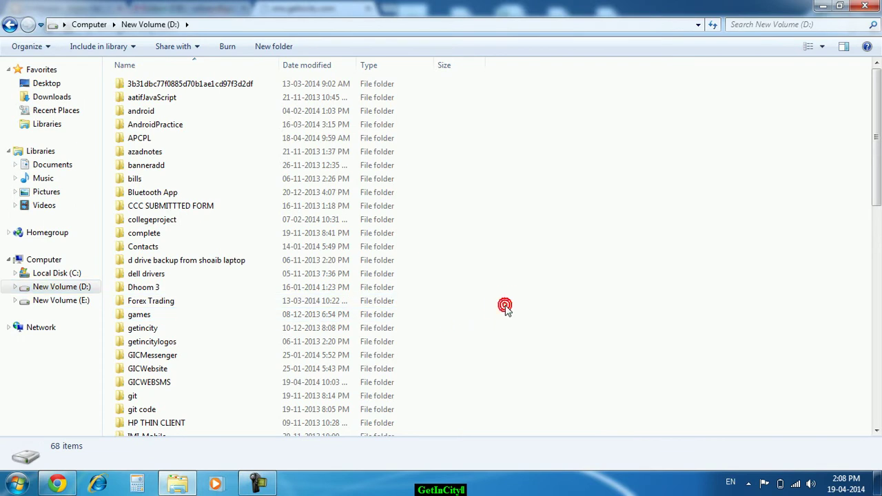
pyautogui.hotkey('ctrl', 'v')
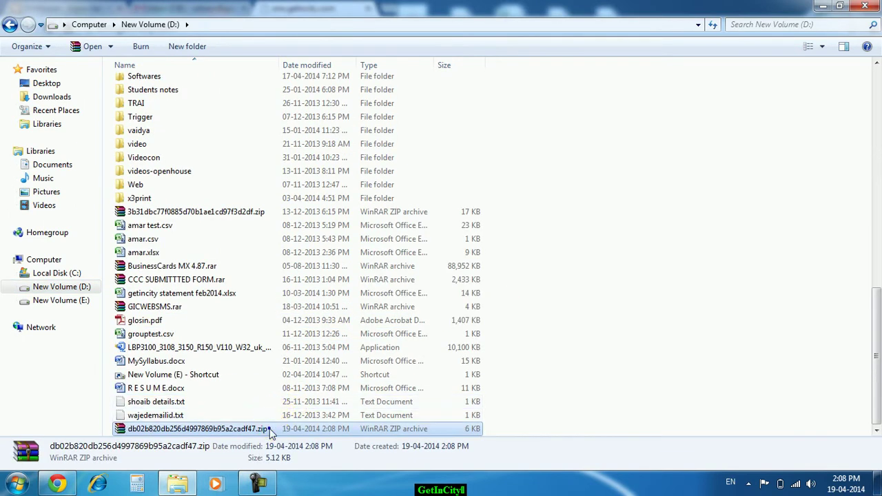
pyautogui.rightClick(271, 430)
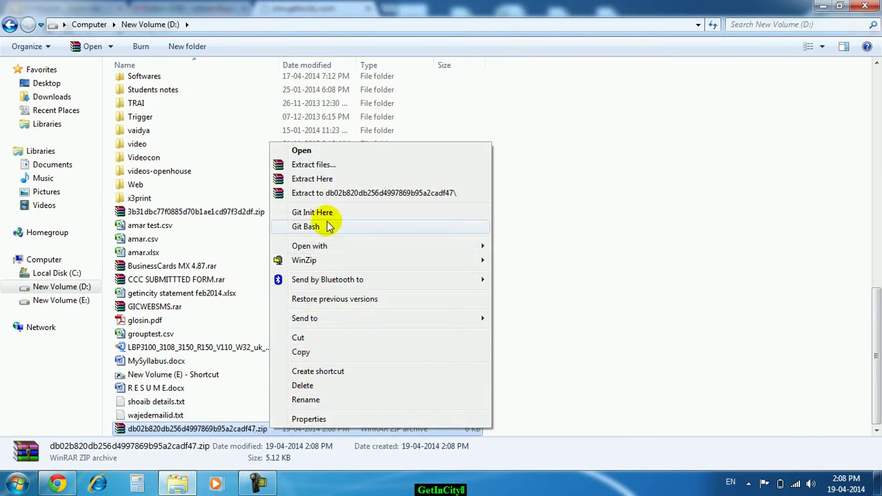
pyautogui.click(334, 195)
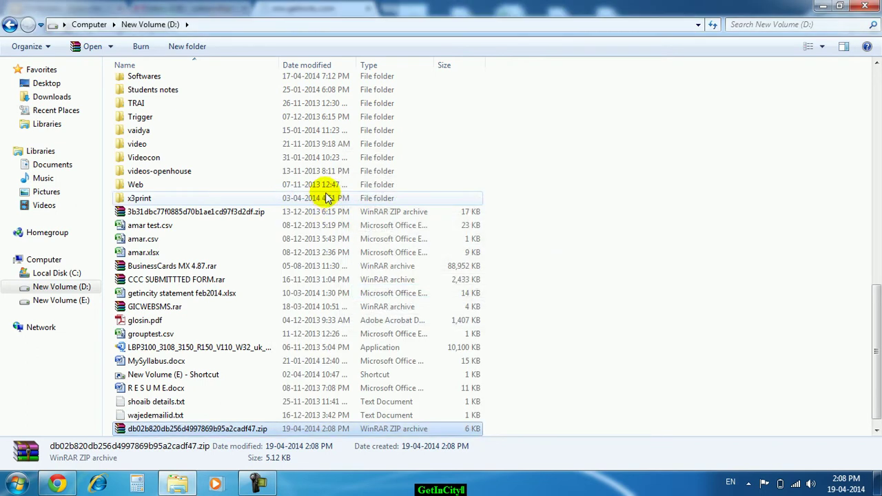
# - Open the extracted db02b820… folder and select the 30 KB report CSV
pyautogui.scroll(4, 307, 206)
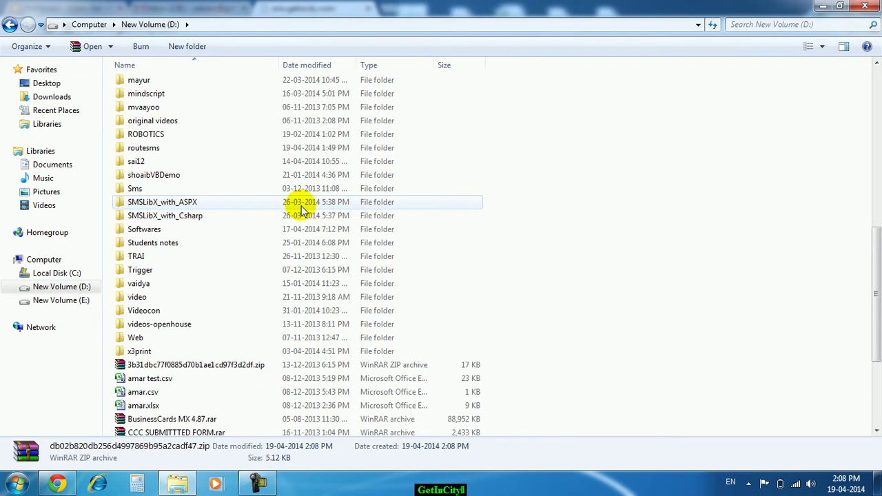
pyautogui.scroll(4, 301, 210)
pyautogui.scroll(4, 301, 210)
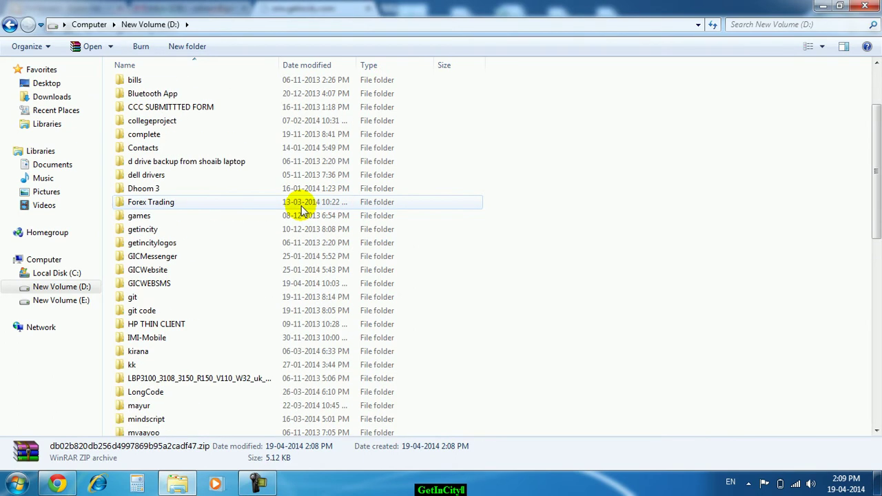
pyautogui.scroll(3, 301, 210)
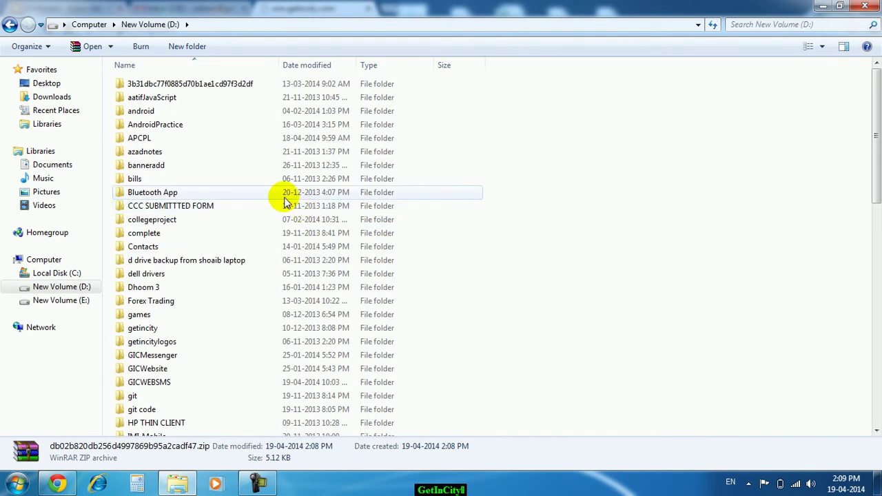
pyautogui.click(278, 197)
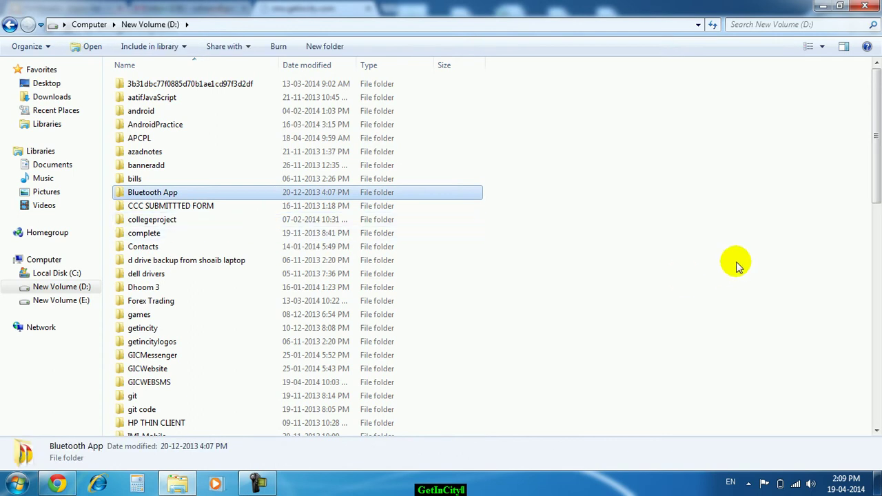
pyautogui.moveTo(871, 191); pyautogui.dragTo(870, 427)
pyautogui.doubleClick(232, 427)
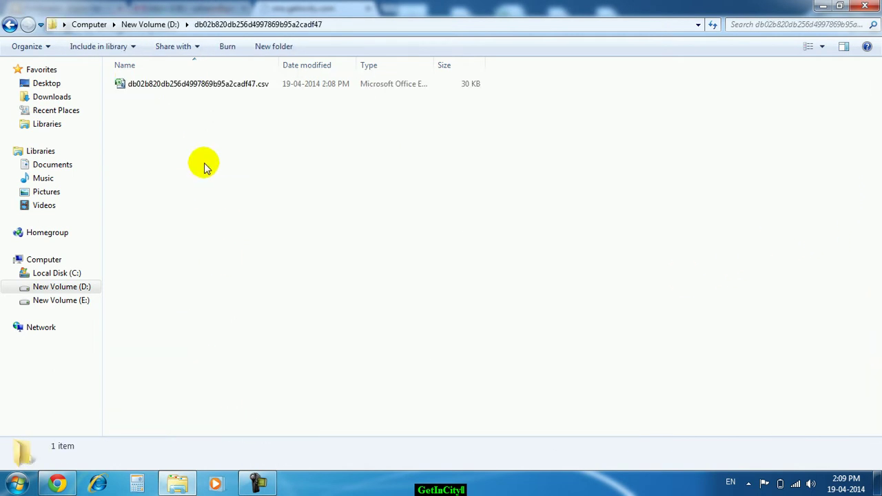
pyautogui.click(200, 87)
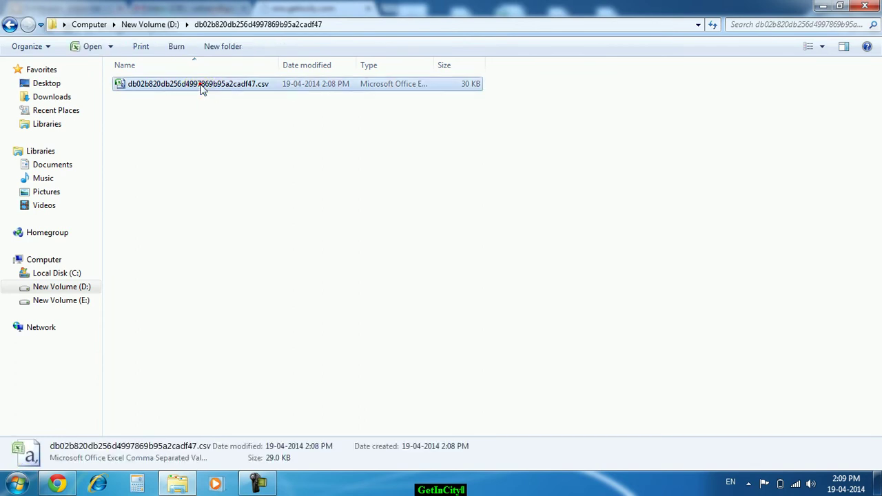
# - Open the report CSV in Excel and autofit columns J, K, L, C and B
pyautogui.doubleClick(199, 86)
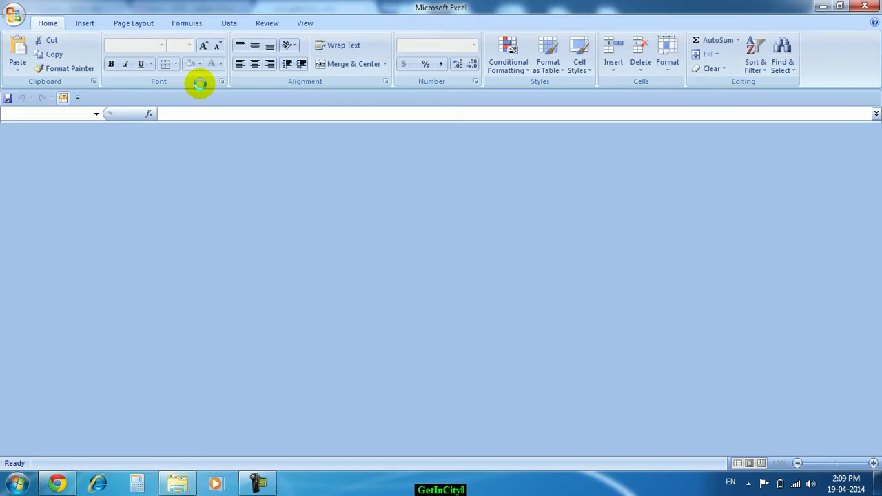
pyautogui.click(459, 284)
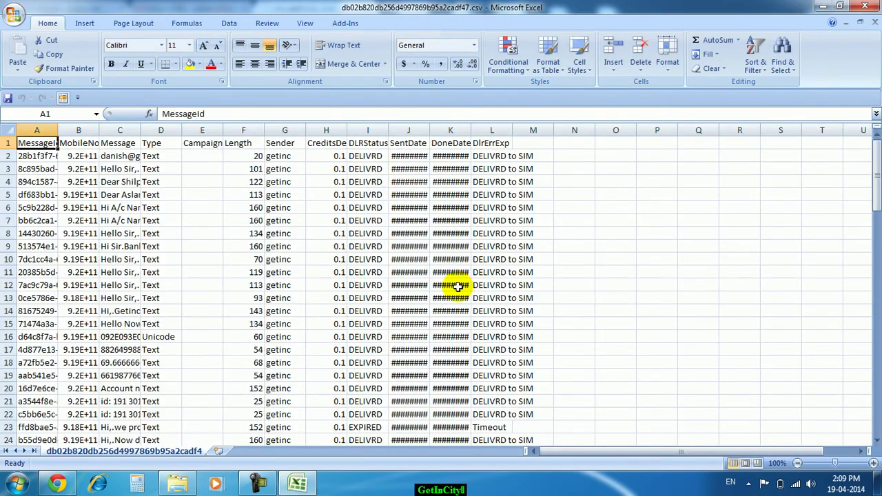
pyautogui.doubleClick(429, 130)
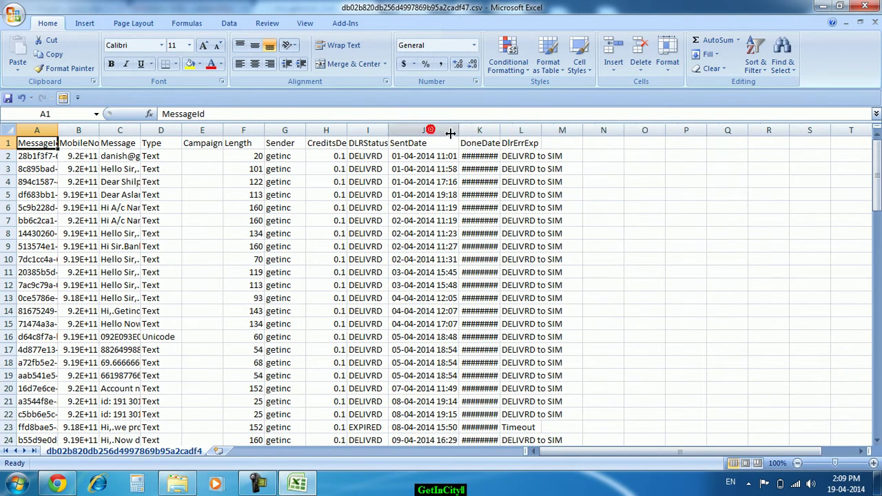
pyautogui.doubleClick(501, 130)
pyautogui.doubleClick(571, 131)
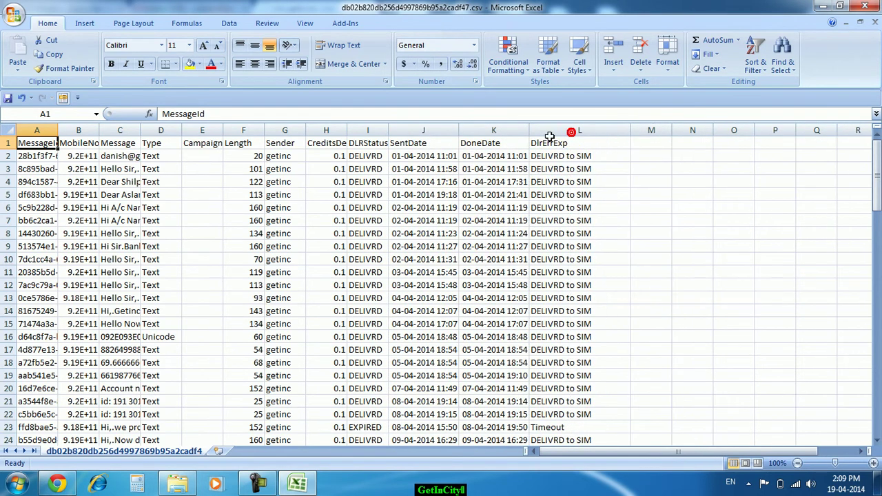
pyautogui.doubleClick(140, 130)
pyautogui.doubleClick(99, 130)
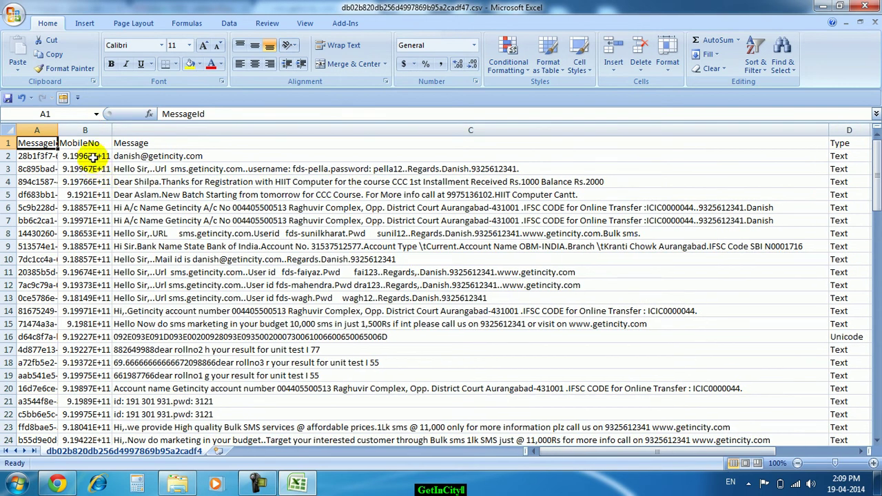
# - Review the full message in C5 and later columns, then close Excel without saving
pyautogui.click(245, 195)
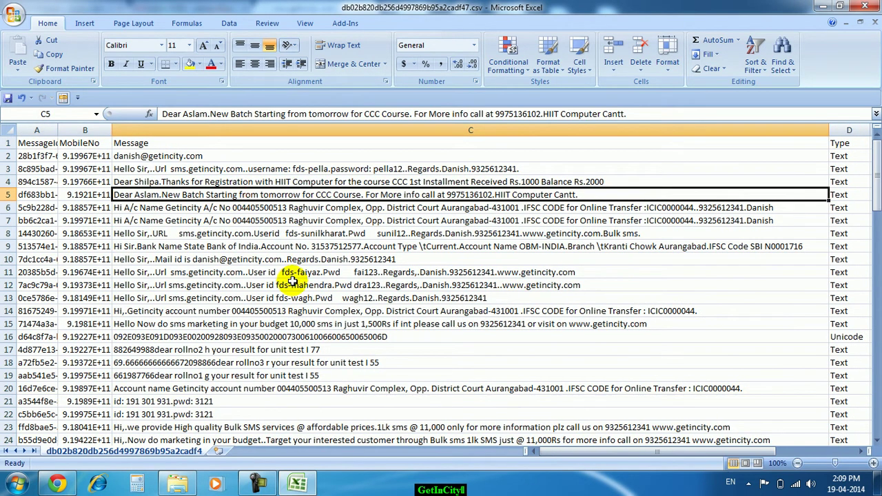
pyautogui.scroll(-7, 292, 281)
pyautogui.scroll(5, 716, 270)
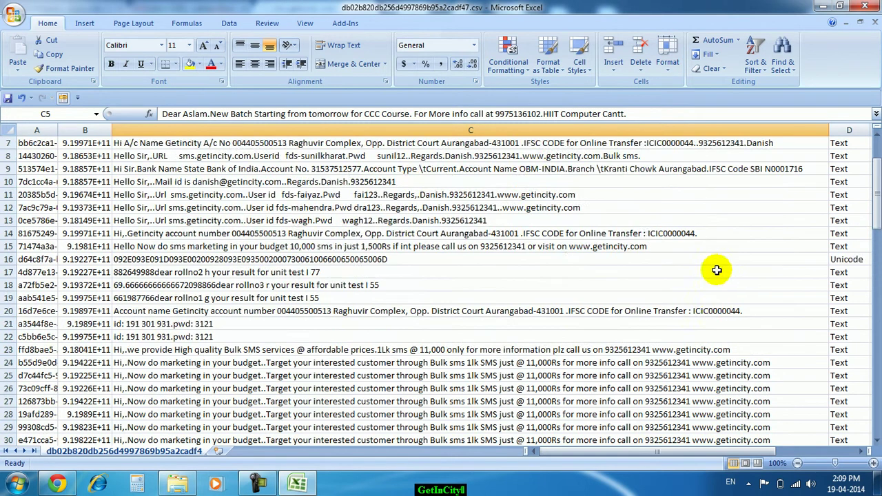
pyautogui.scroll(2, 716, 270)
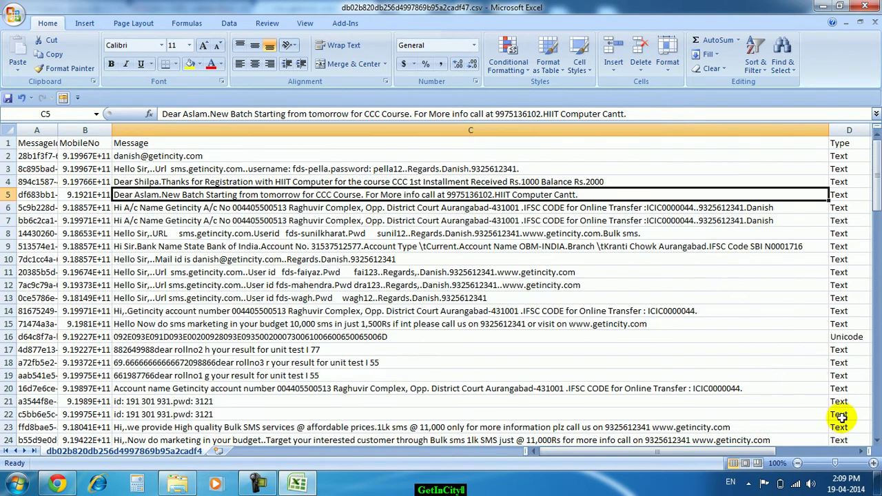
pyautogui.click(861, 451)
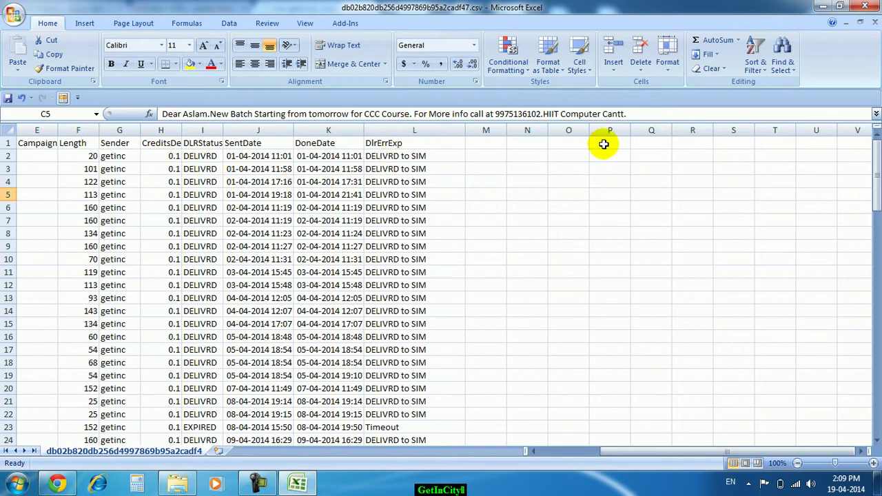
pyautogui.click(865, 6)
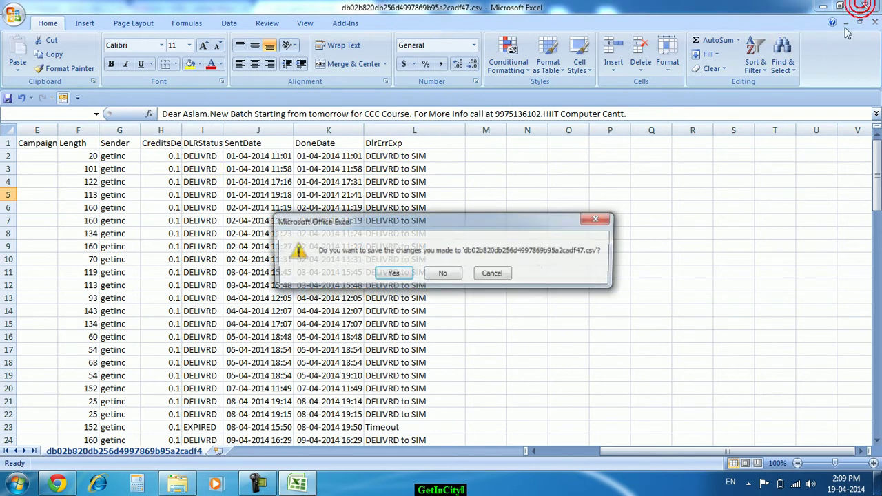
pyautogui.click(446, 274)
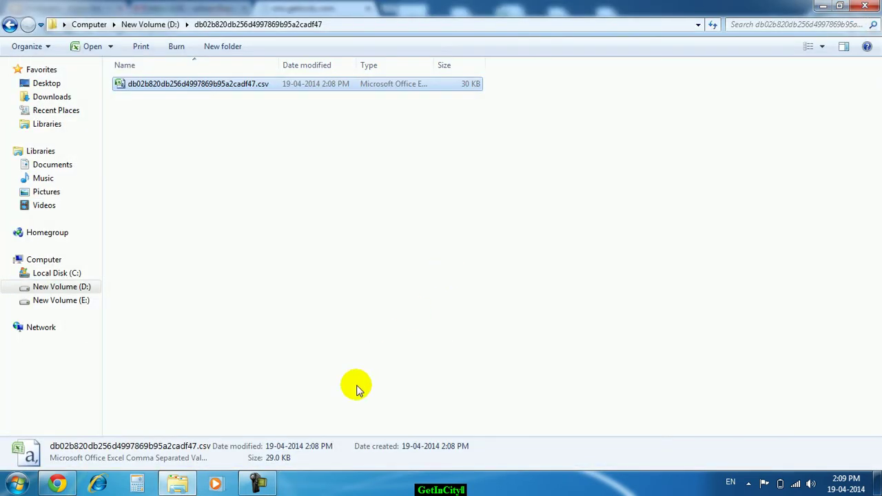
# - Return to the SMS panel in Chrome and bring up the SMS Summary search form
pyautogui.click(57, 483)
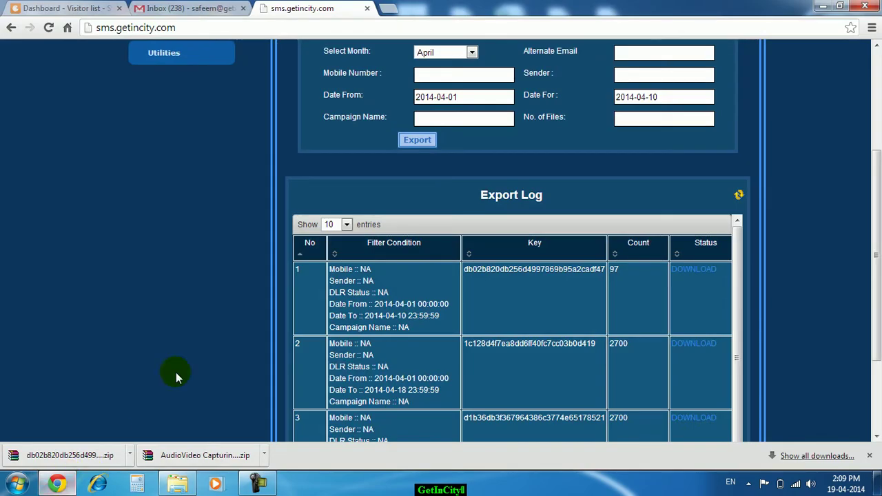
pyautogui.scroll(3, 181, 312)
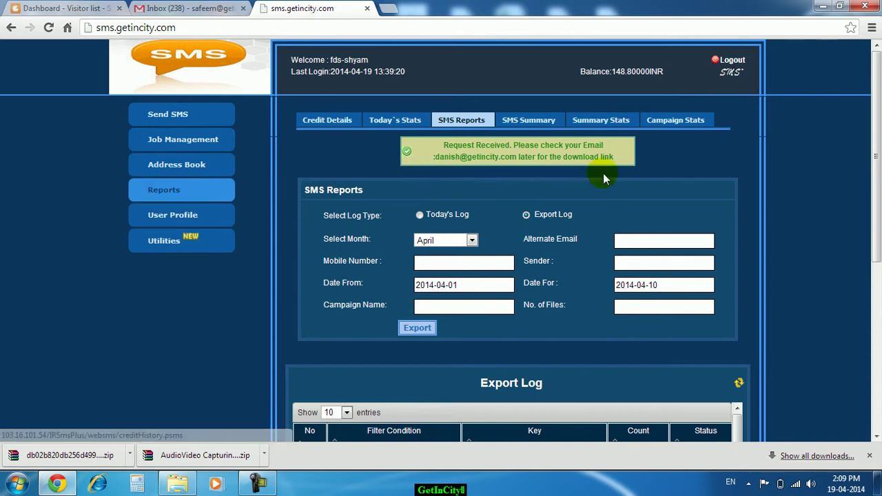
pyautogui.click(523, 122)
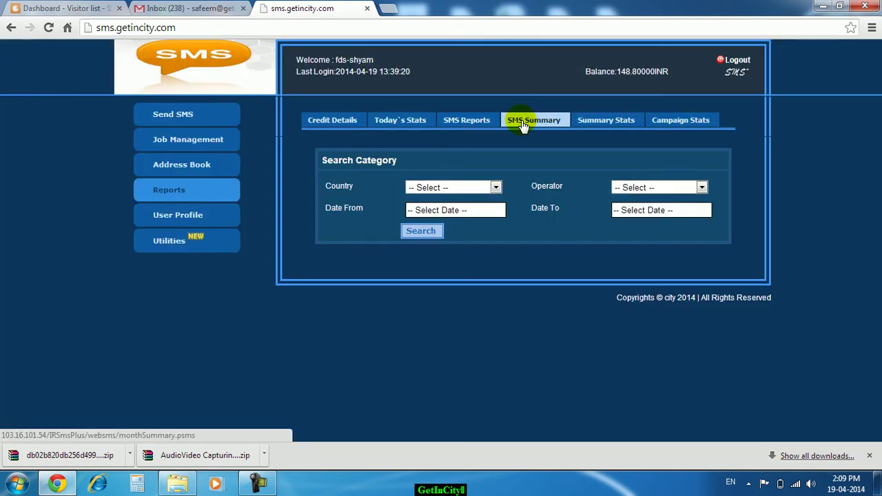
pyautogui.click(493, 187)
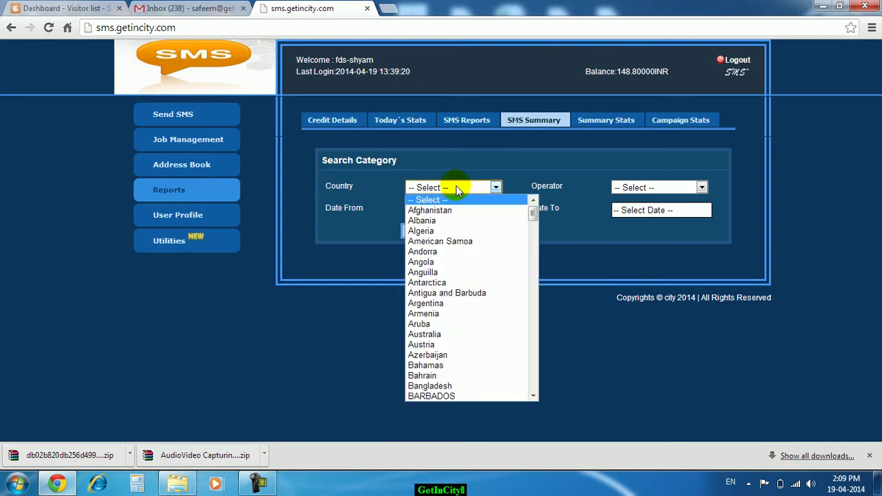
pyautogui.click(455, 187)
# - Set the SMS Summary country to India
pyautogui.click(641, 187)
pyautogui.click(645, 190)
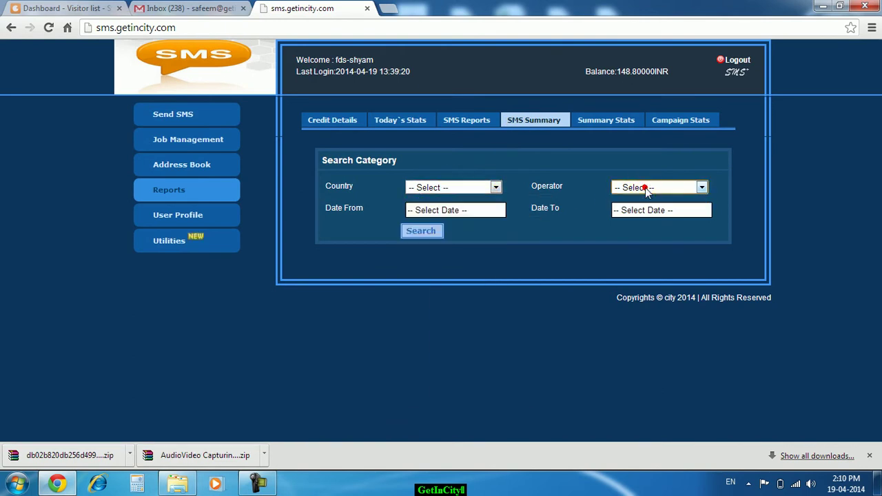
pyautogui.click(449, 188)
pyautogui.press('i')
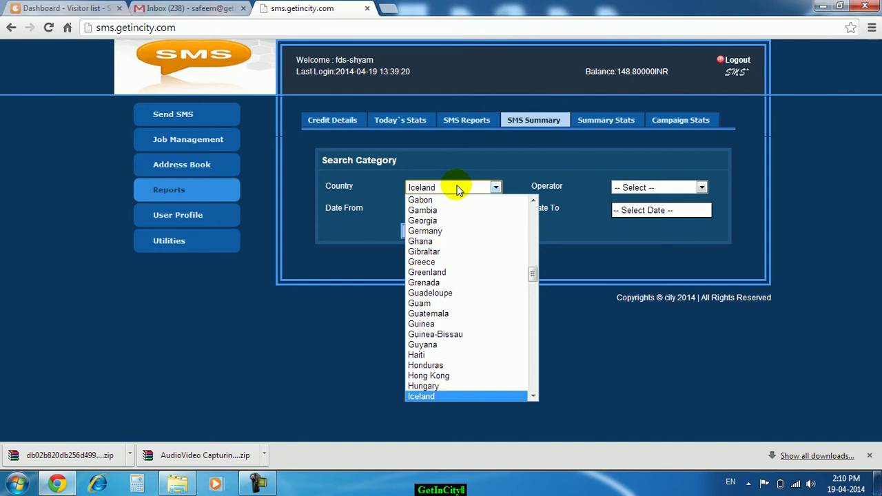
pyautogui.press('n')
pyautogui.click(434, 395)
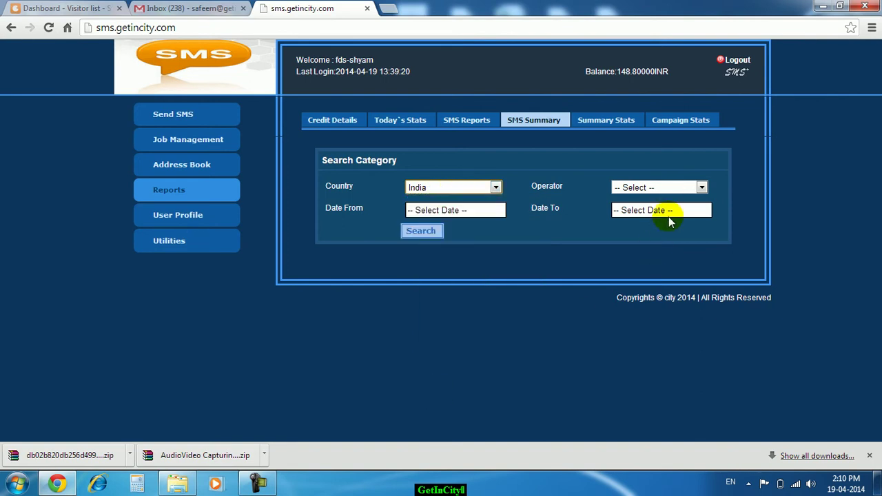
pyautogui.click(669, 188)
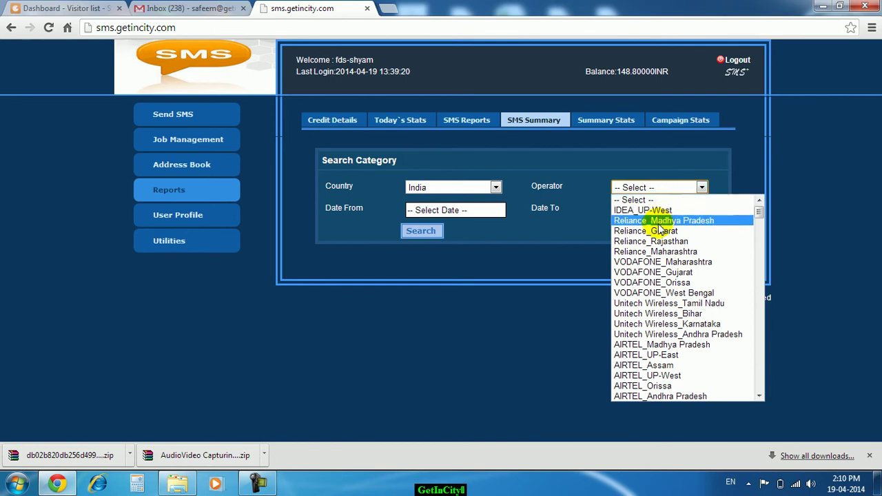
# - Close the Operator list with no operator chosen and log out
pyautogui.click(663, 188)
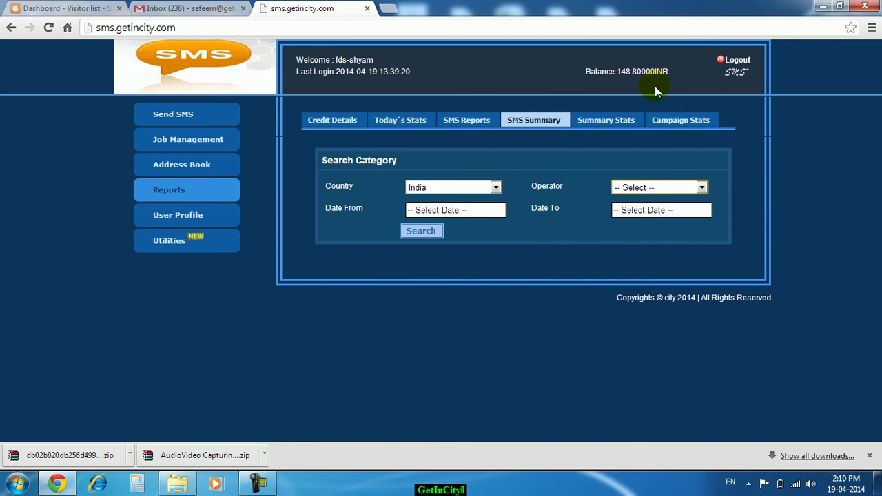
pyautogui.click(744, 67)
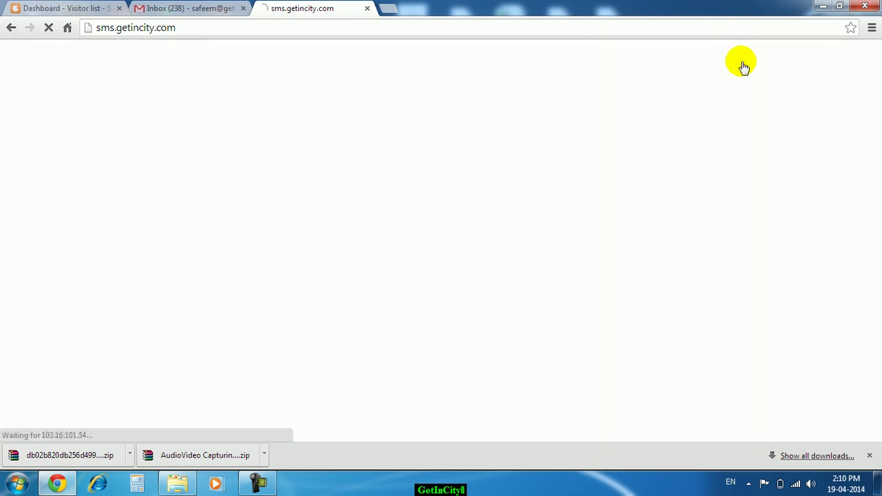